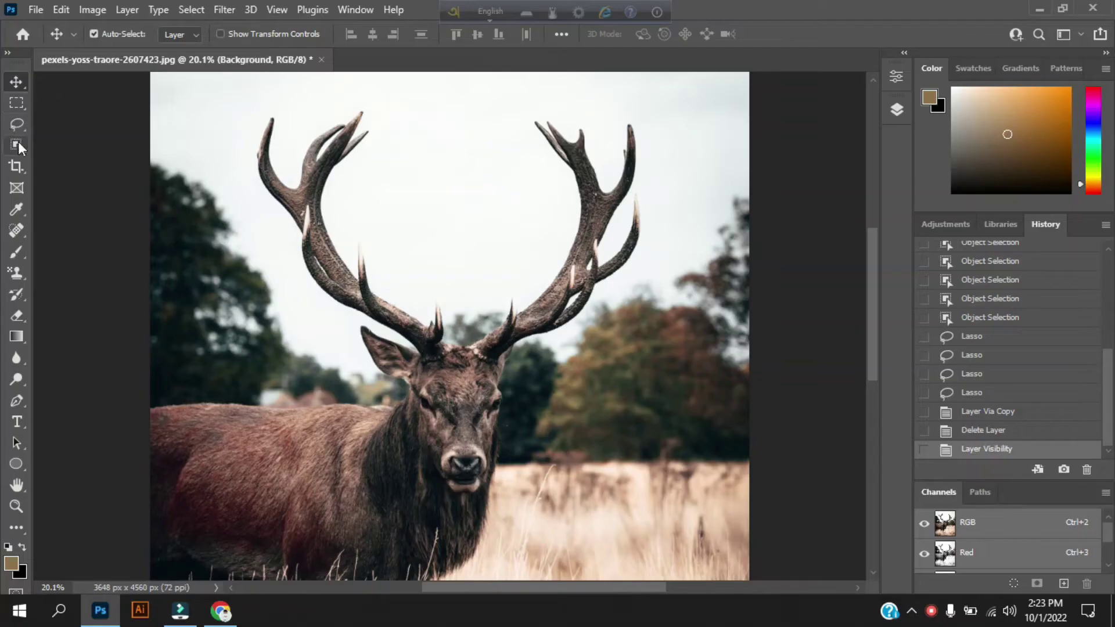
# Step: Copy a rectangular area around both antlers onto a new Layer 3
pyautogui.rightClick(19, 141)
pyautogui.click(17, 103)
pyautogui.moveTo(215, 91)
pyautogui.mouseDown()
pyautogui.moveTo(654, 378)
pyautogui.moveTo(697, 366)
pyautogui.mouseUp()
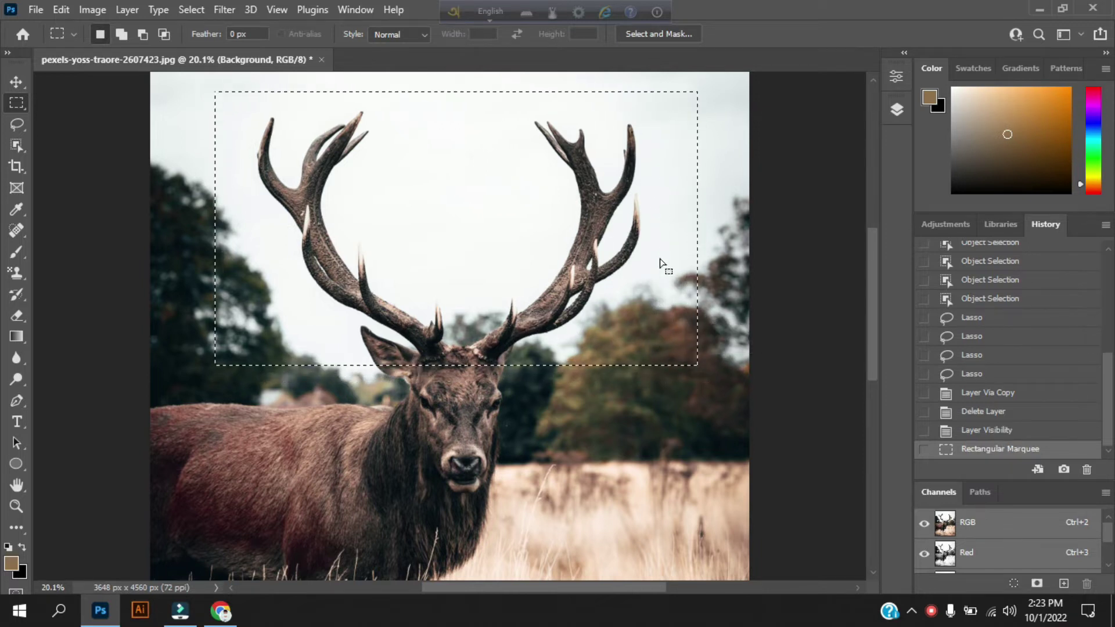
pyautogui.hotkey('ctrl', 'j')
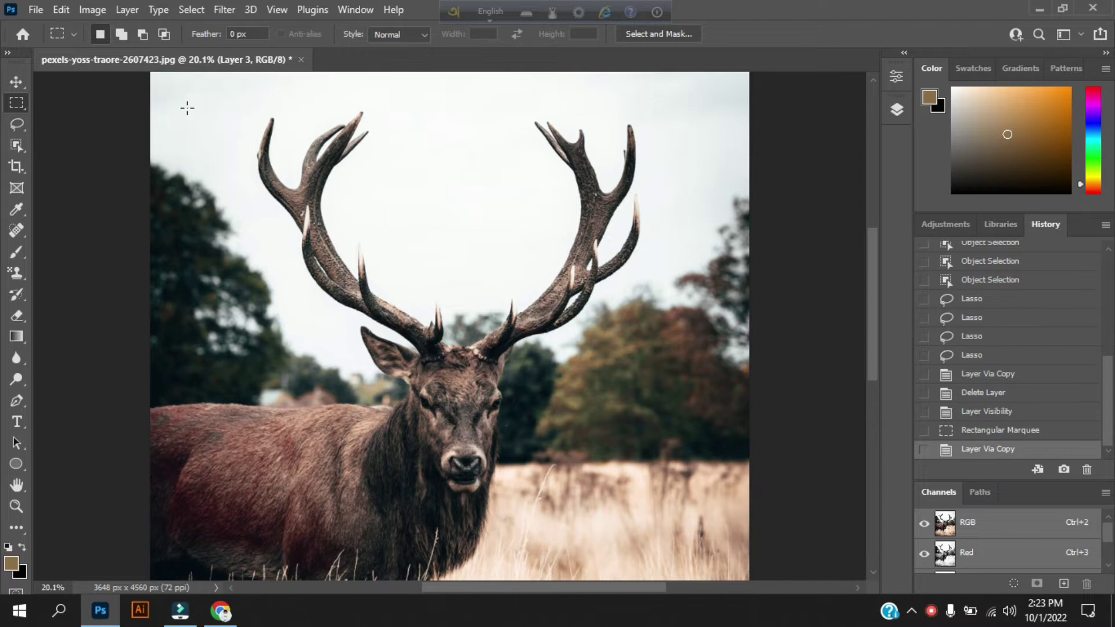
# Step: Automatically select the deer with Select > Subject
pyautogui.click(896, 110)
pyautogui.press('v')
pyautogui.click(201, 11)
pyautogui.click(199, 197)
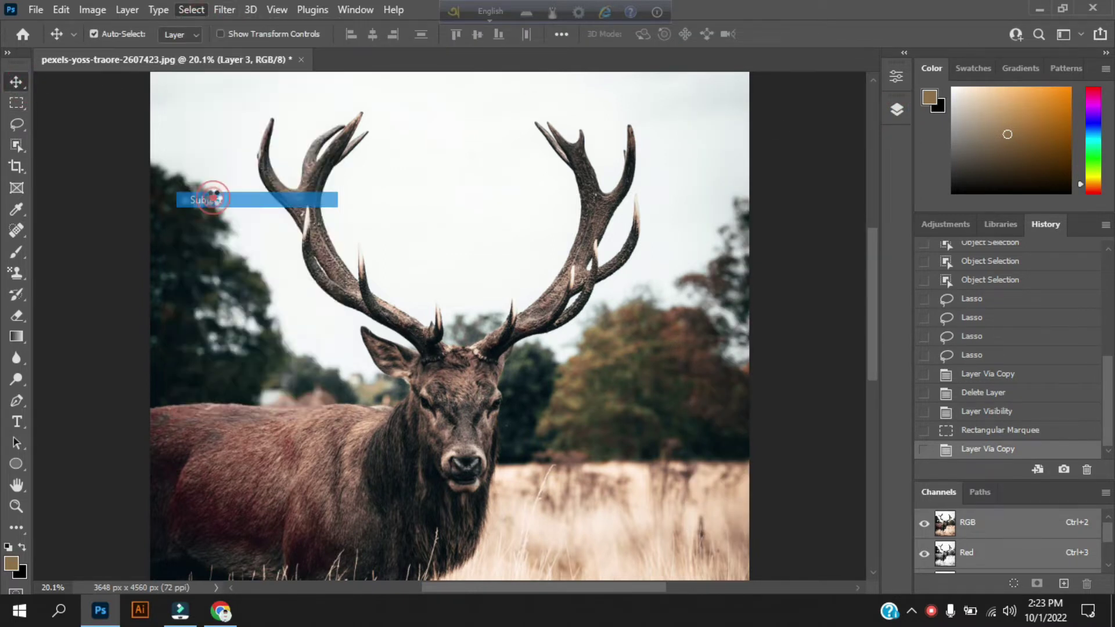
# Step: Remove the ear from the selection and add the left antler base
pyautogui.rightClick(17, 147)
pyautogui.click(94, 162)
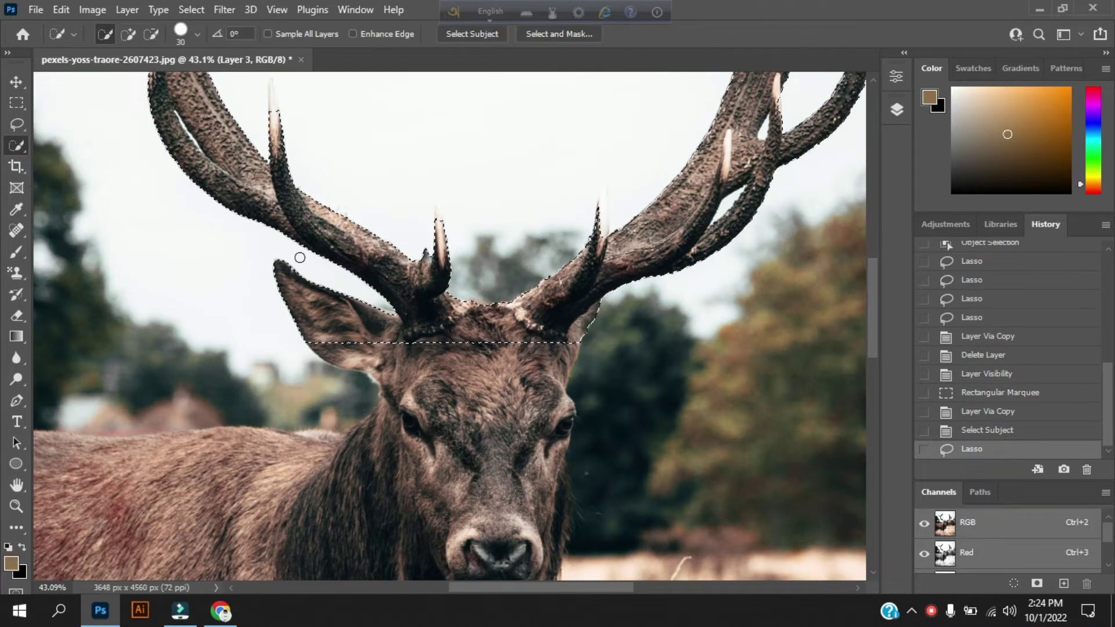
pyautogui.moveTo(389, 313)
pyautogui.mouseDown()
pyautogui.moveTo(306, 281)
pyautogui.moveTo(466, 341)
pyautogui.moveTo(482, 307)
pyautogui.moveTo(506, 337)
pyautogui.moveTo(543, 346)
pyautogui.moveTo(251, 279)
pyautogui.mouseUp()
pyautogui.press('l')
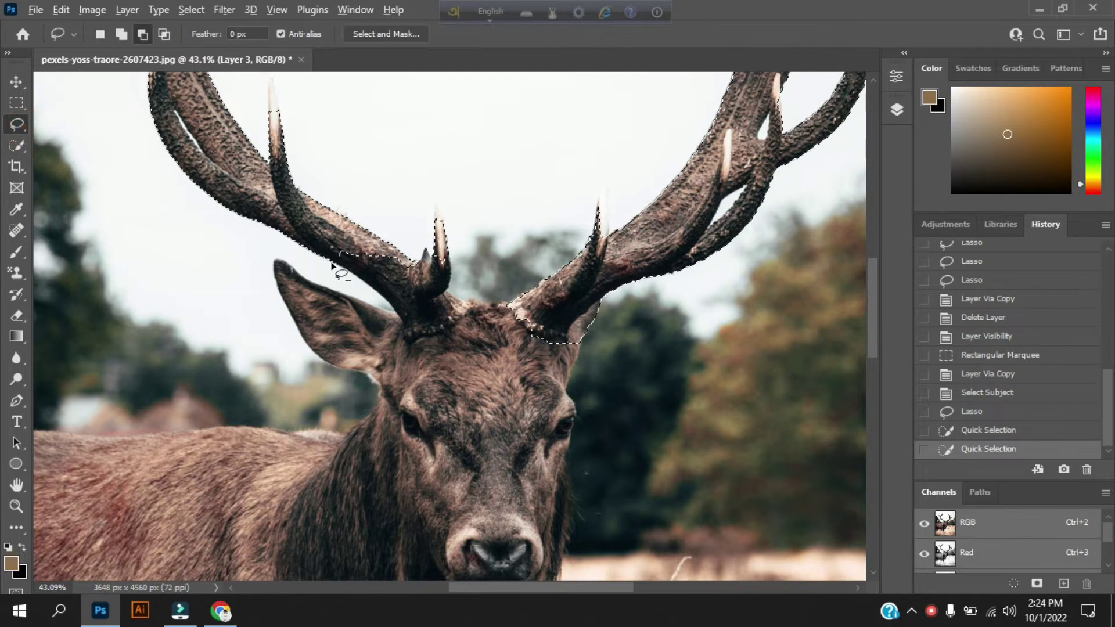
pyautogui.moveTo(335, 261)
pyautogui.mouseDown()
pyautogui.moveTo(453, 328)
pyautogui.moveTo(392, 221)
pyautogui.mouseUp()
pyautogui.press('w')
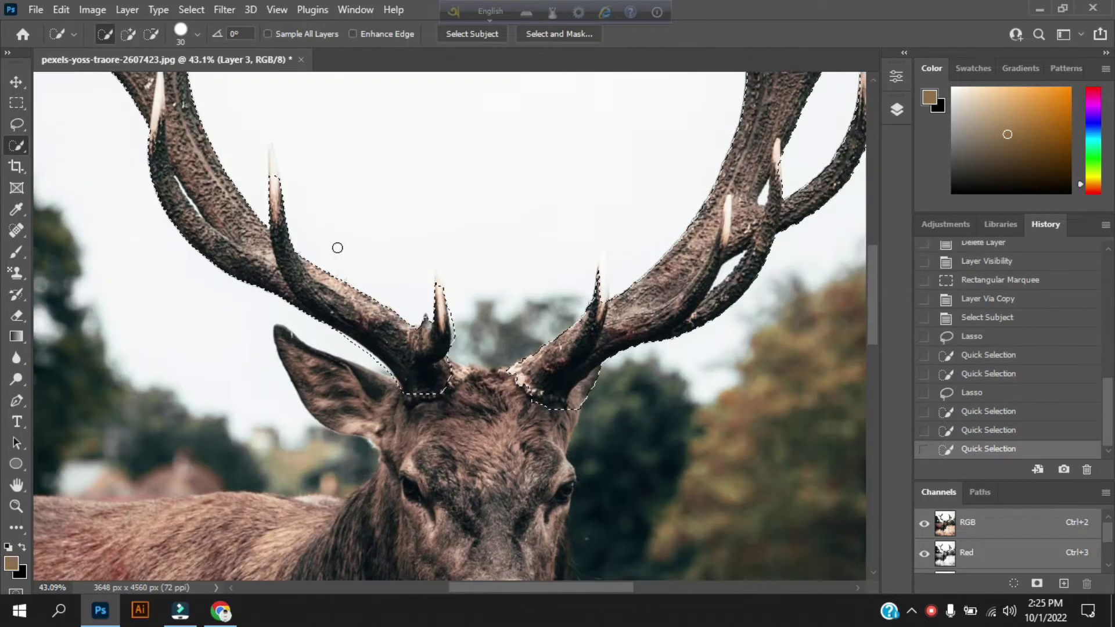
# Step: Extend the selection up the left tine and trim the sky off its tip
pyautogui.scroll(2, 336, 246)
pyautogui.scroll(3, 269, 254)
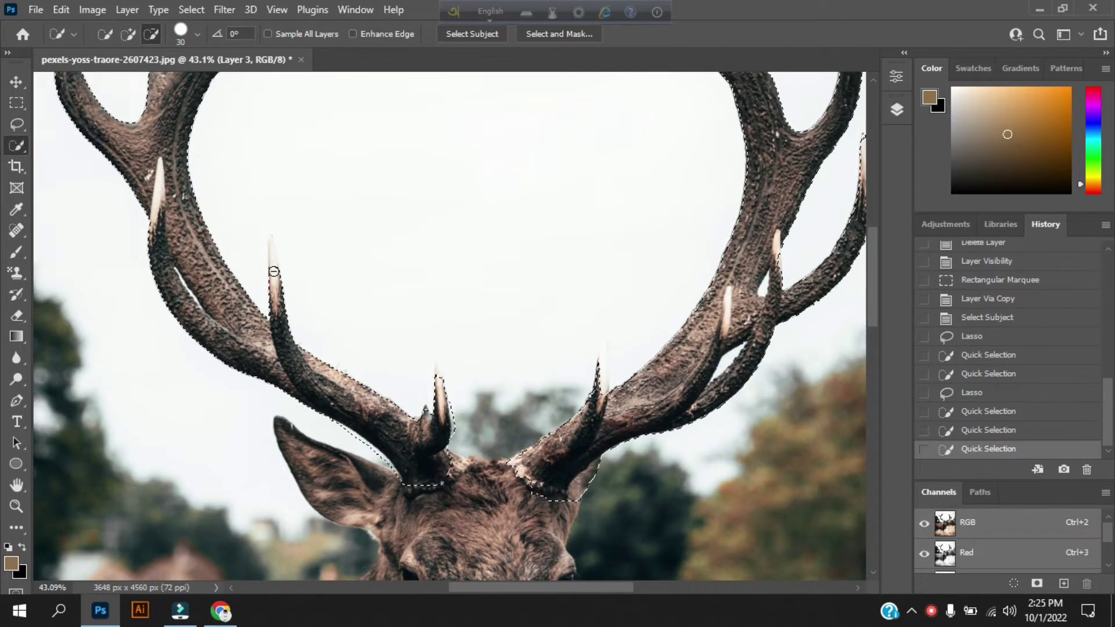
pyautogui.moveTo(274, 277)
pyautogui.mouseDown()
pyautogui.moveTo(276, 300)
pyautogui.moveTo(274, 284)
pyautogui.mouseUp()
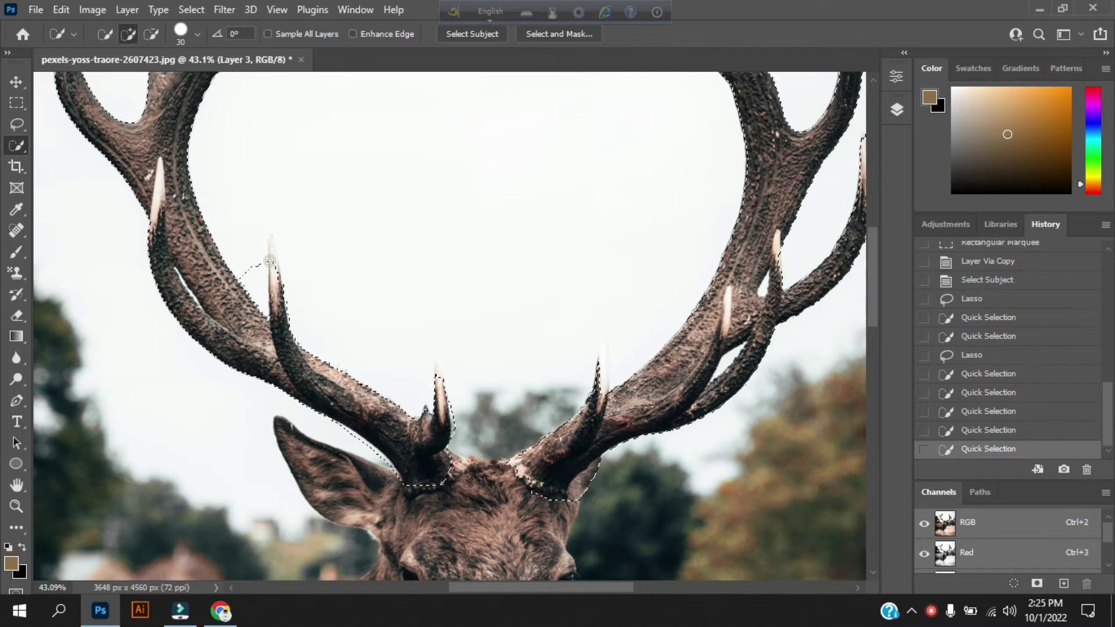
pyautogui.moveTo(244, 288); pyautogui.dragTo(260, 255)
pyautogui.keyDown('alt'); pyautogui.click(243, 249); pyautogui.keyUp('alt')
pyautogui.moveTo(259, 238); pyautogui.dragTo(263, 278)
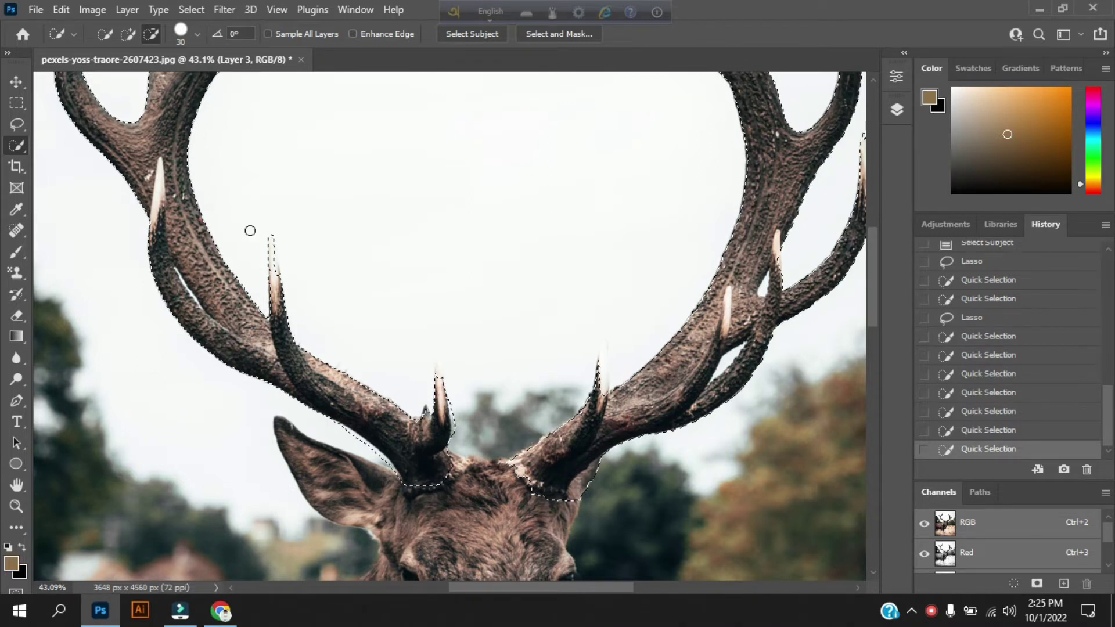
# Step: Exclude the sky gaps inside the antlers from the selection
pyautogui.scroll(3, 250, 230)
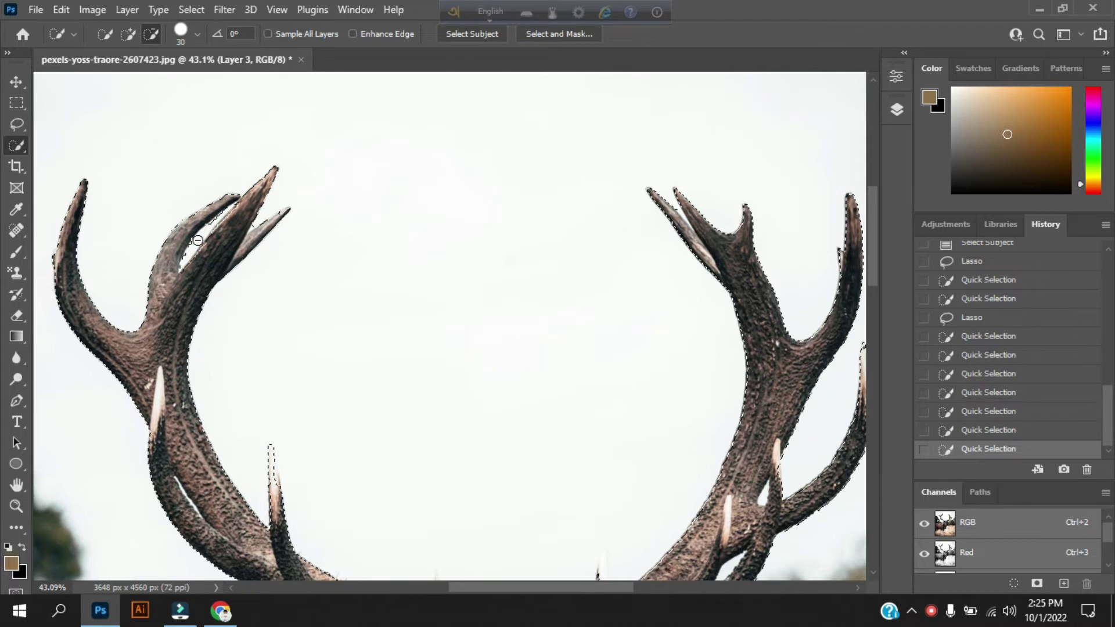
pyautogui.scroll(-5, 694, 389)
pyautogui.keyDown('alt'); pyautogui.scroll(3, 748, 413); pyautogui.keyUp('alt')
pyautogui.keyDown('alt'); pyautogui.scroll(3, 720, 423); pyautogui.keyUp('alt')
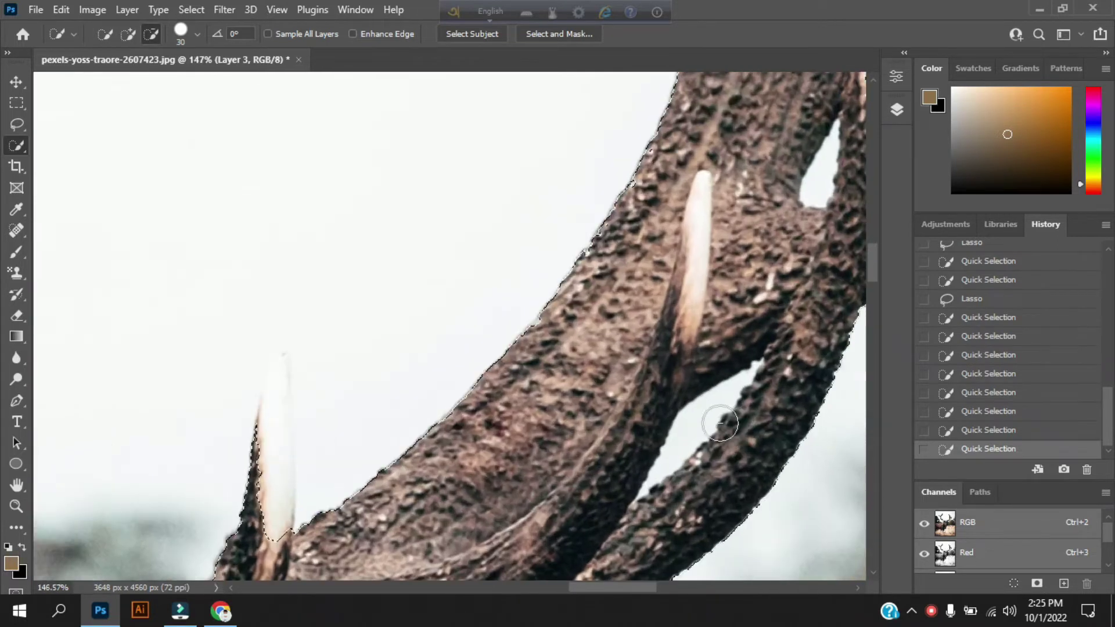
pyautogui.moveTo(720, 423); pyautogui.dragTo(699, 423)
pyautogui.keyDown('alt'); pyautogui.scroll(-5, 699, 423); pyautogui.keyUp('alt')
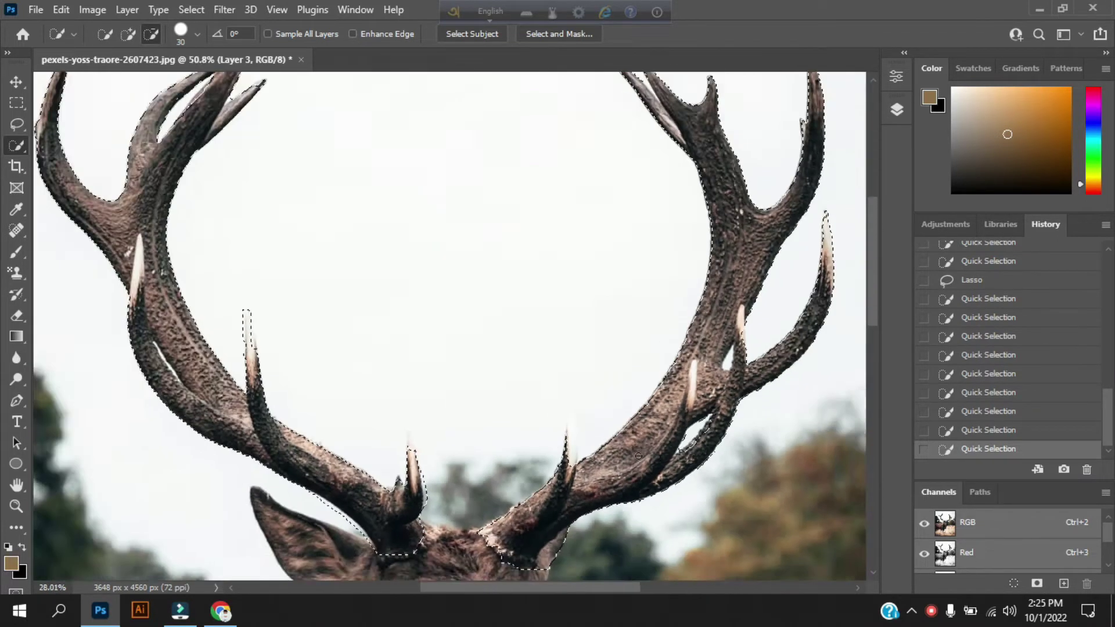
pyautogui.hotkey('ctrl', 'z')
pyautogui.scroll(5, 411, 396)
pyautogui.click(16, 123)
pyautogui.moveTo(225, 144); pyautogui.dragTo(439, 468)
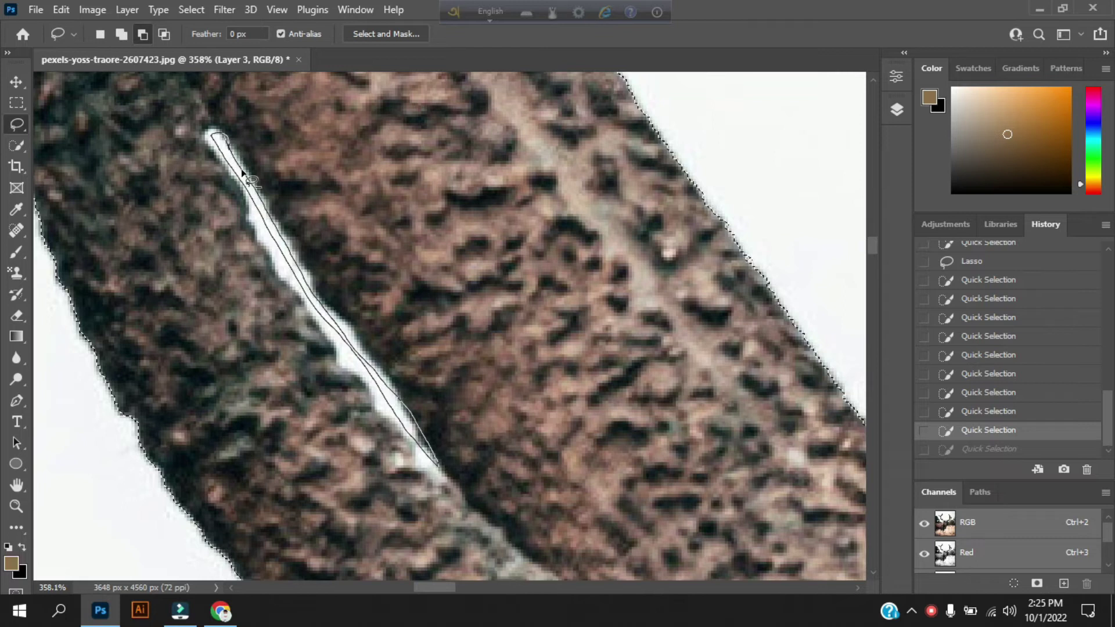
pyautogui.moveTo(376, 384); pyautogui.dragTo(228, 142)
pyautogui.scroll(-4, 293, 220)
pyautogui.scroll(-4, 406, 302)
pyautogui.scroll(-1, 574, 419)
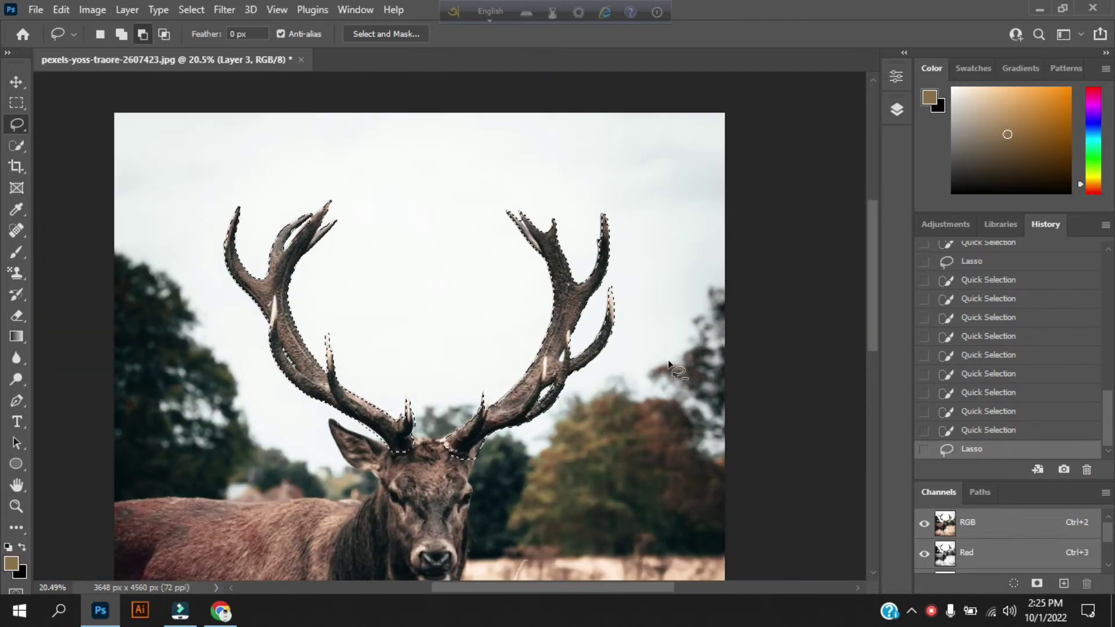
pyautogui.scroll(-1, 571, 423)
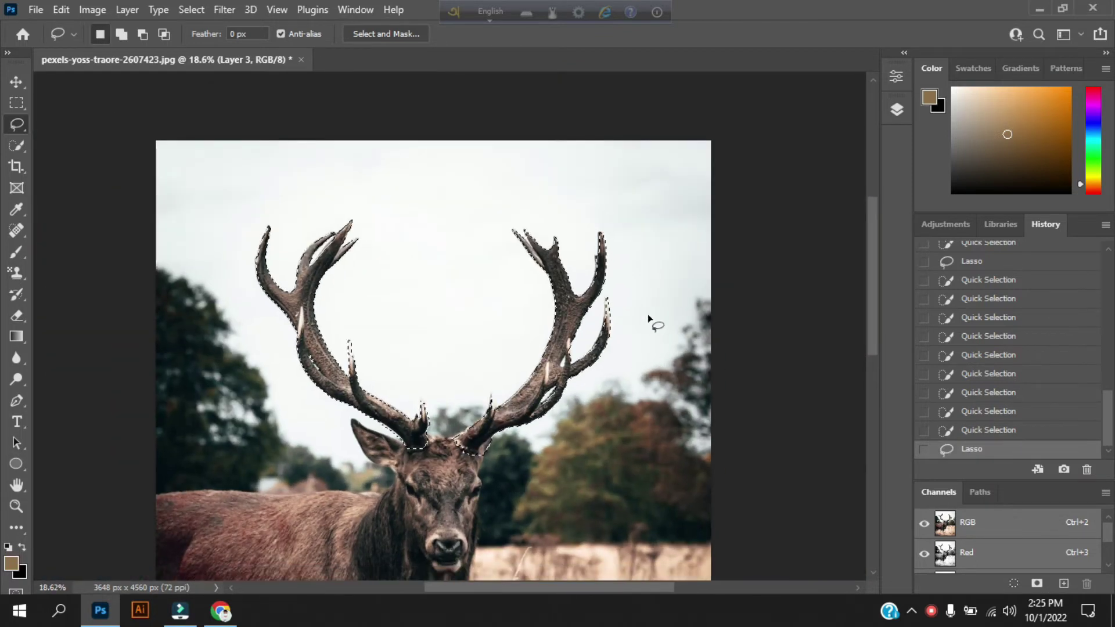
# Step: Copy the selected antlers to a new layer, show Layer 2, and delete Layer 4
pyautogui.hotkey('ctrl', 'j')
pyautogui.click(897, 109)
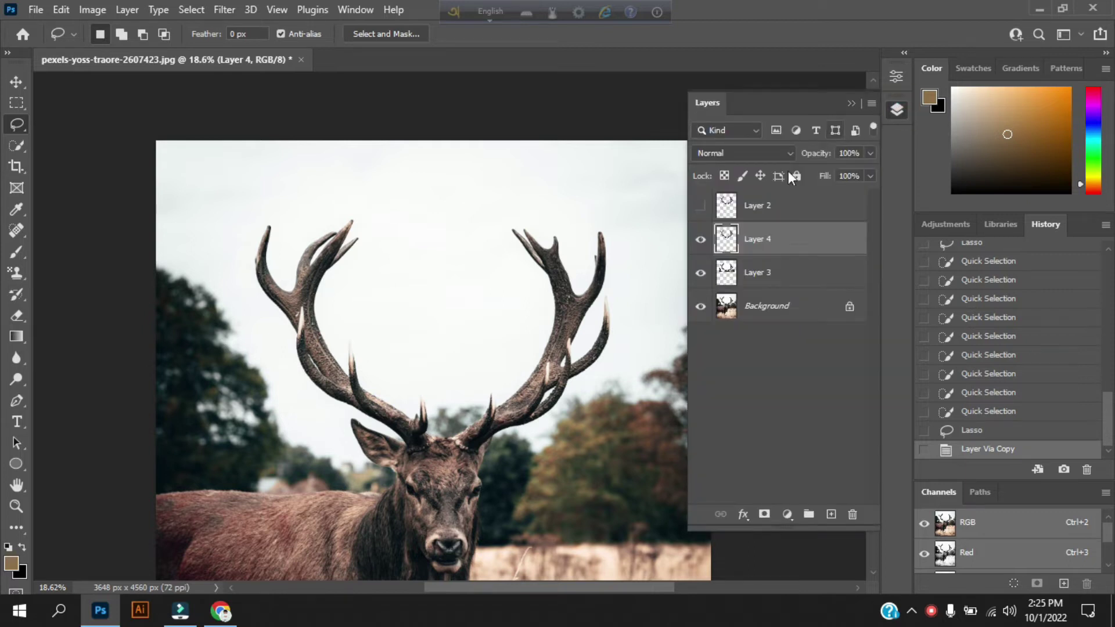
pyautogui.click(776, 210)
pyautogui.click(698, 207)
pyautogui.click(776, 238)
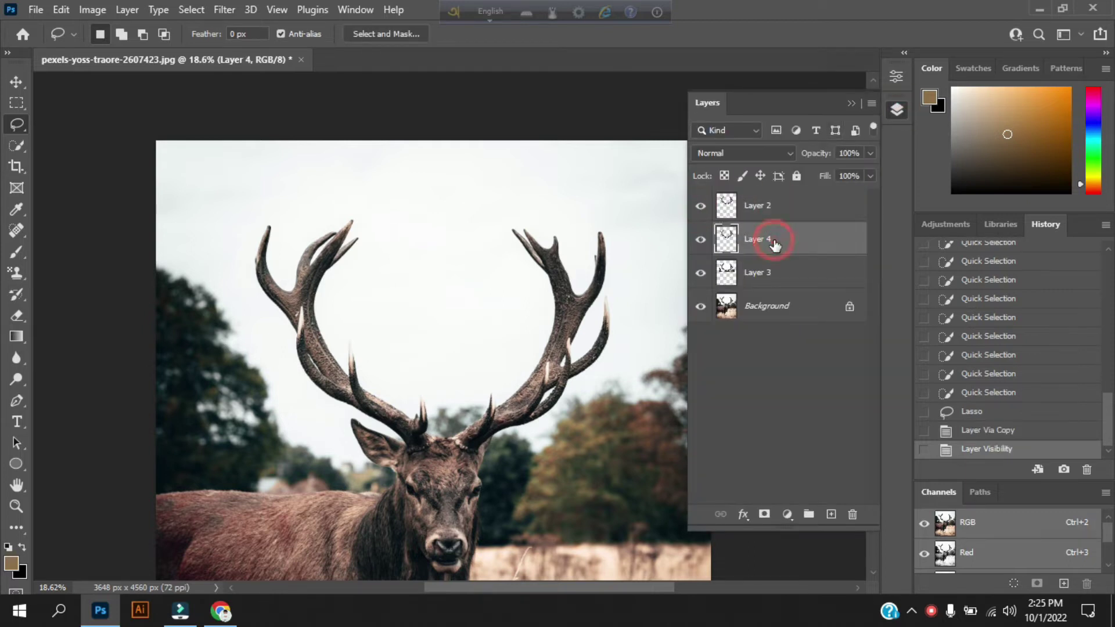
pyautogui.press('Delete')
# Step: Convert Layer 3 to a smart object, duplicate it, then delete Layer 3 and its copy
pyautogui.rightClick(771, 243)
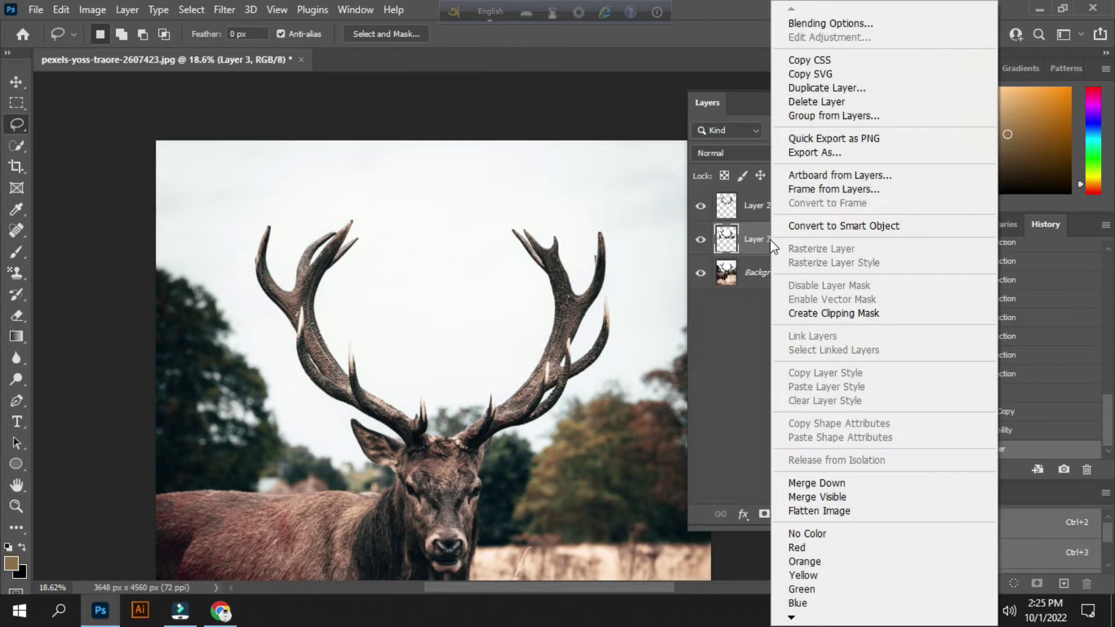
pyautogui.click(819, 227)
pyautogui.rightClick(795, 245)
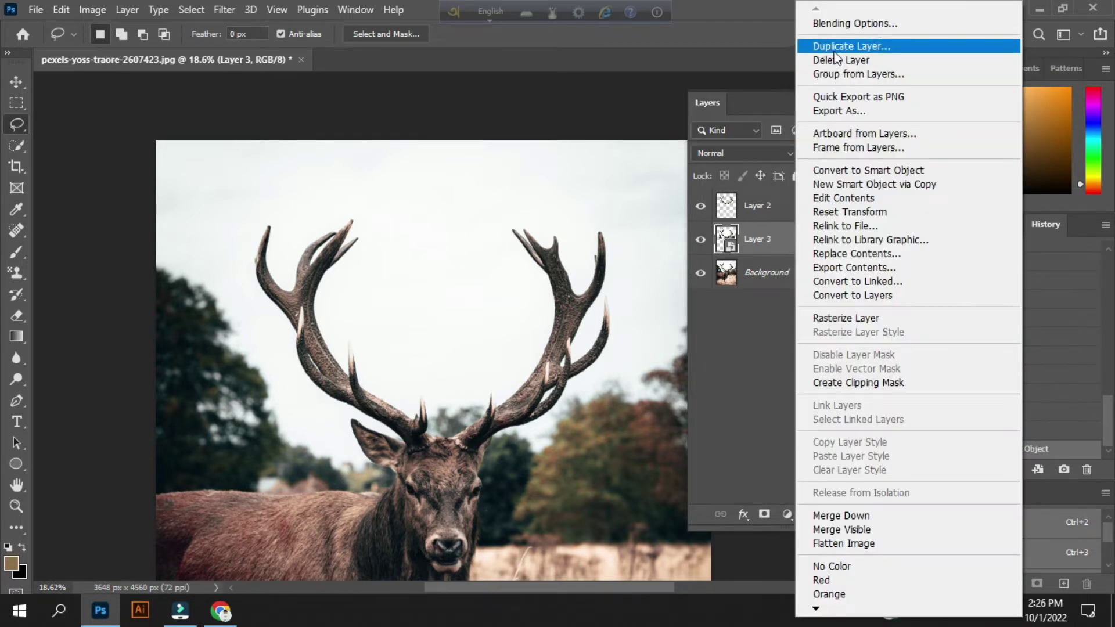
pyautogui.click(851, 47)
pyautogui.click(685, 157)
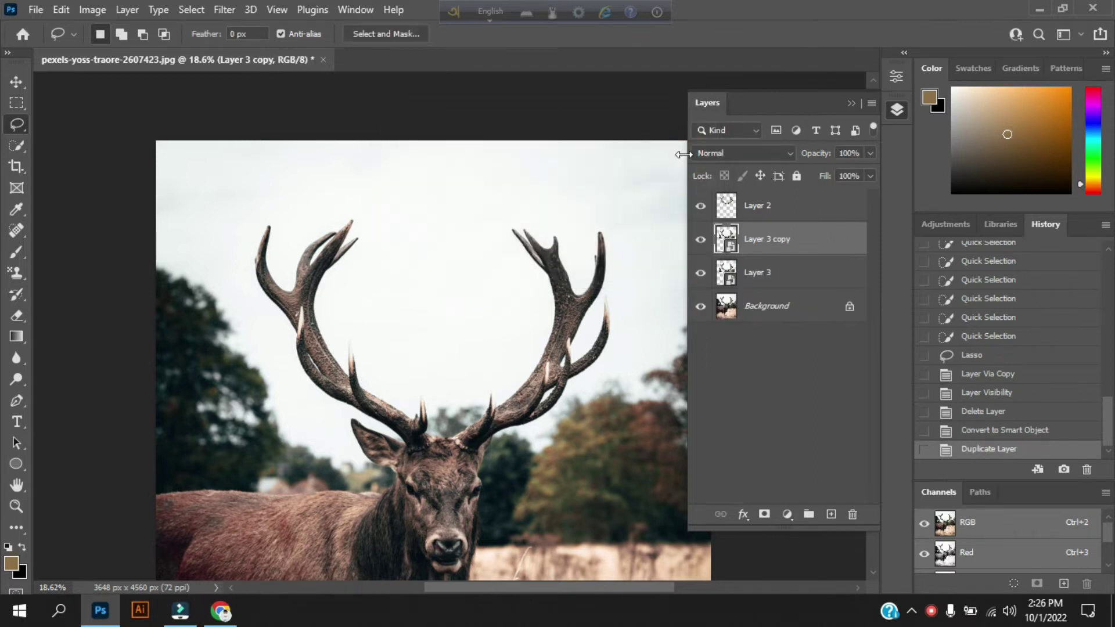
pyautogui.press('Delete')
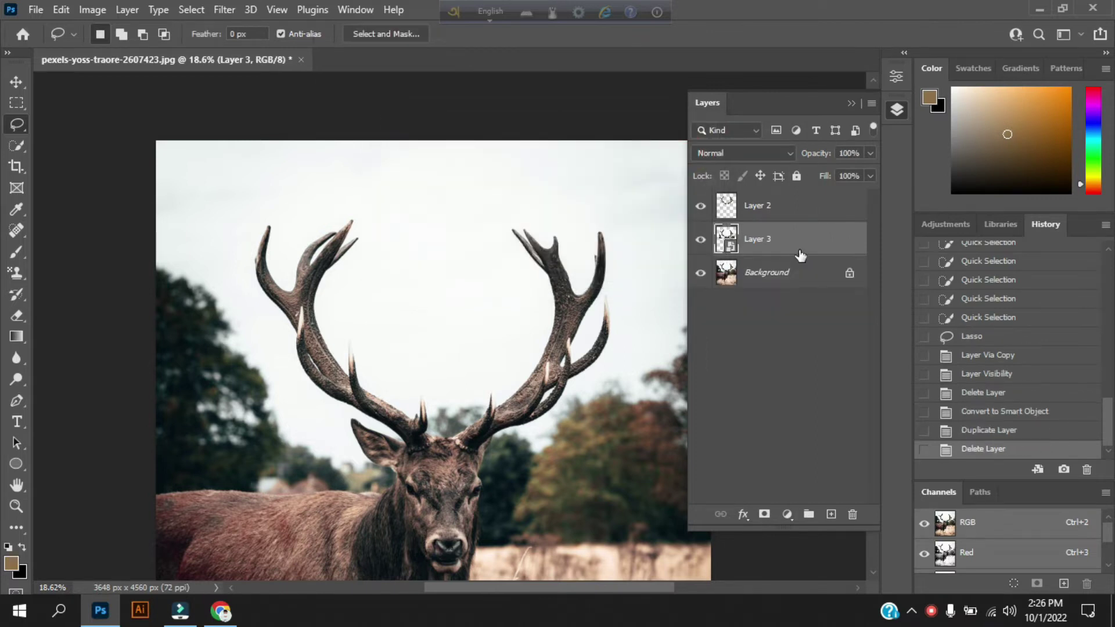
pyautogui.press('Delete')
# Step: Hide the background and convert Layer 2 to a smart object
pyautogui.click(701, 239)
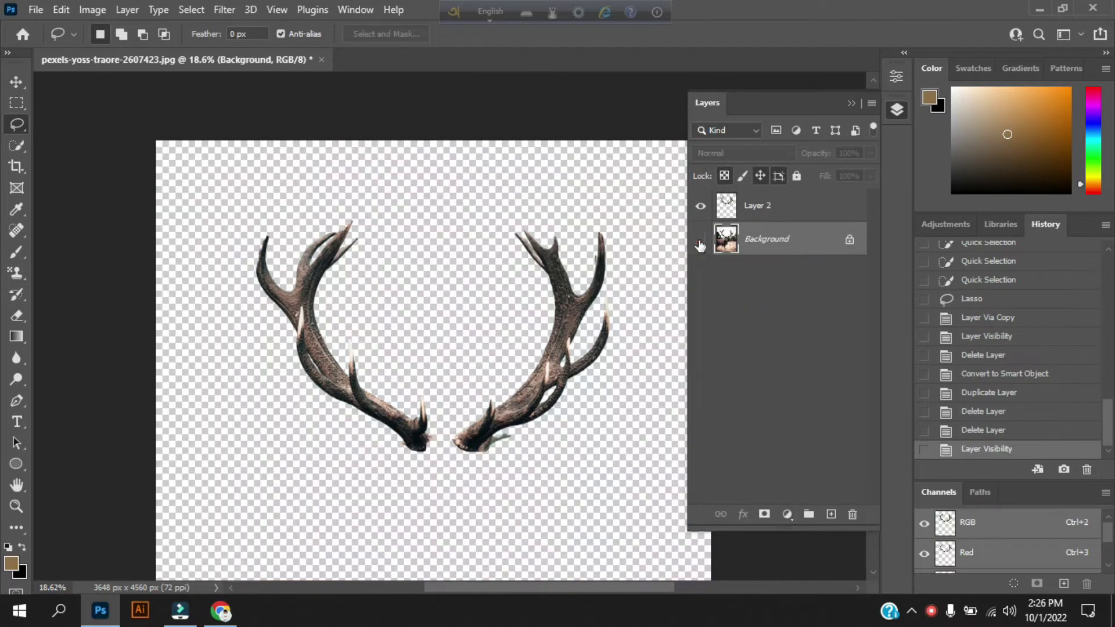
pyautogui.click(770, 210)
pyautogui.rightClick(788, 208)
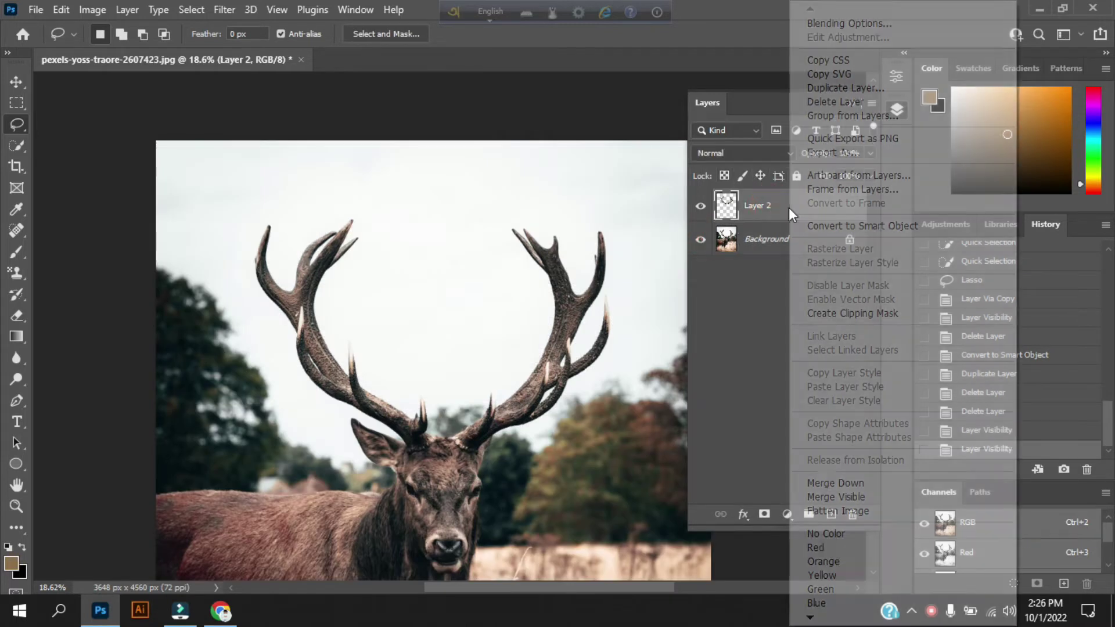
pyautogui.click(830, 225)
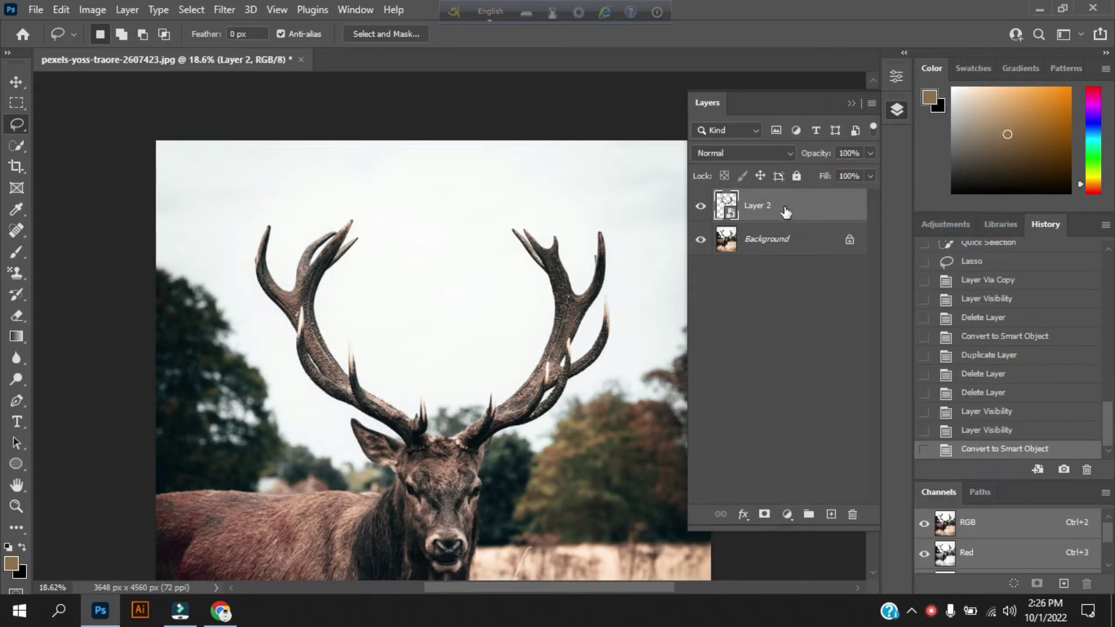
# Step: Put Layer 2 into a new Group 1 and select it for editing
pyautogui.rightClick(786, 213)
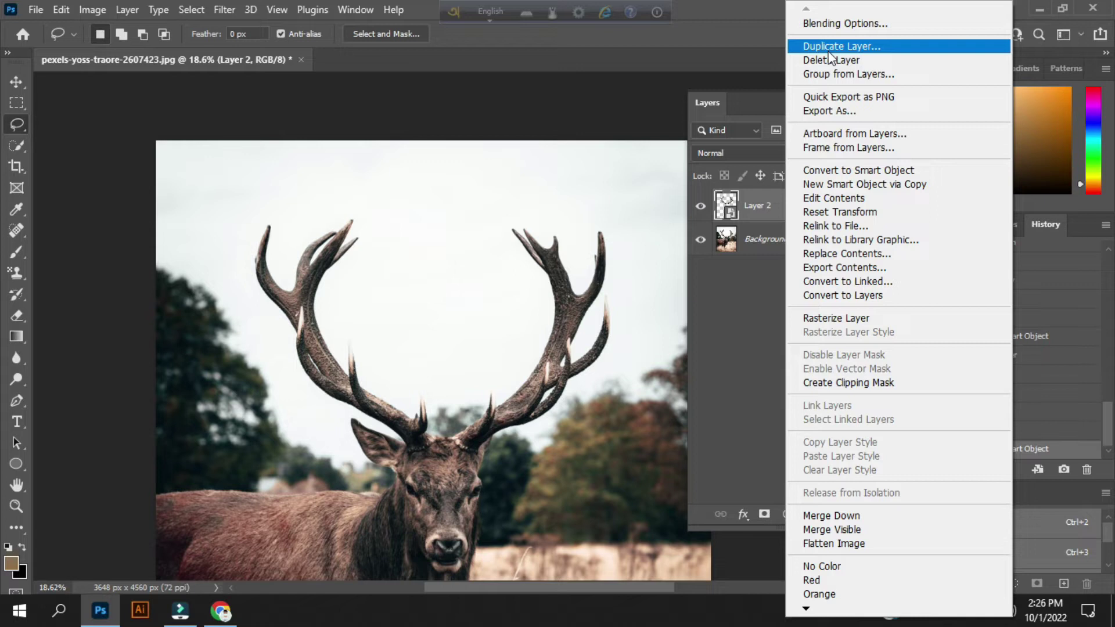
pyautogui.click(831, 74)
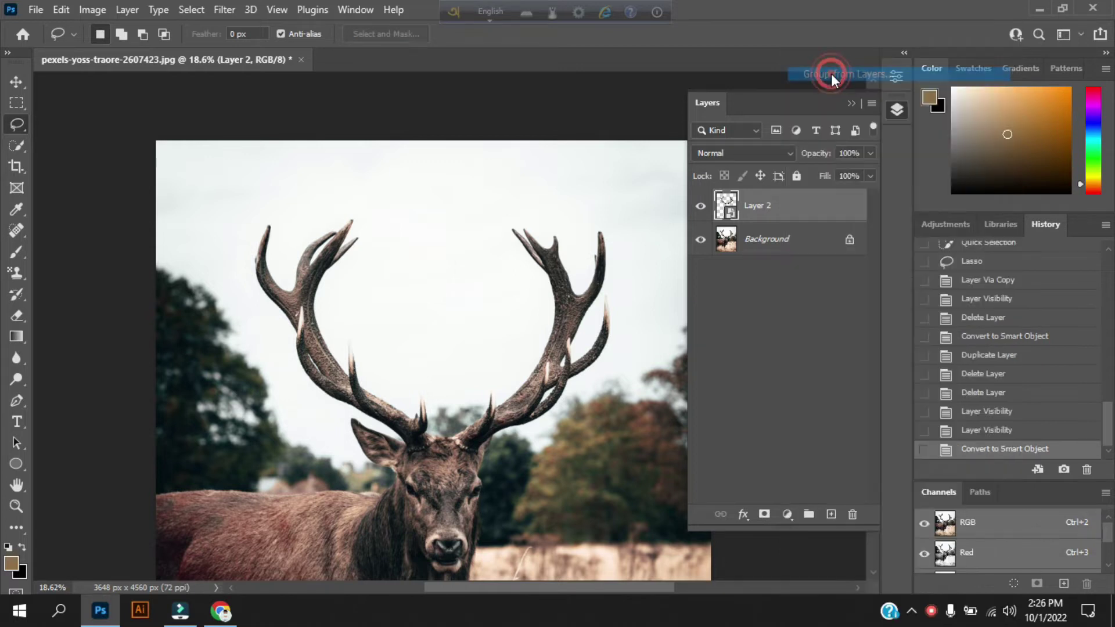
pyautogui.click(703, 178)
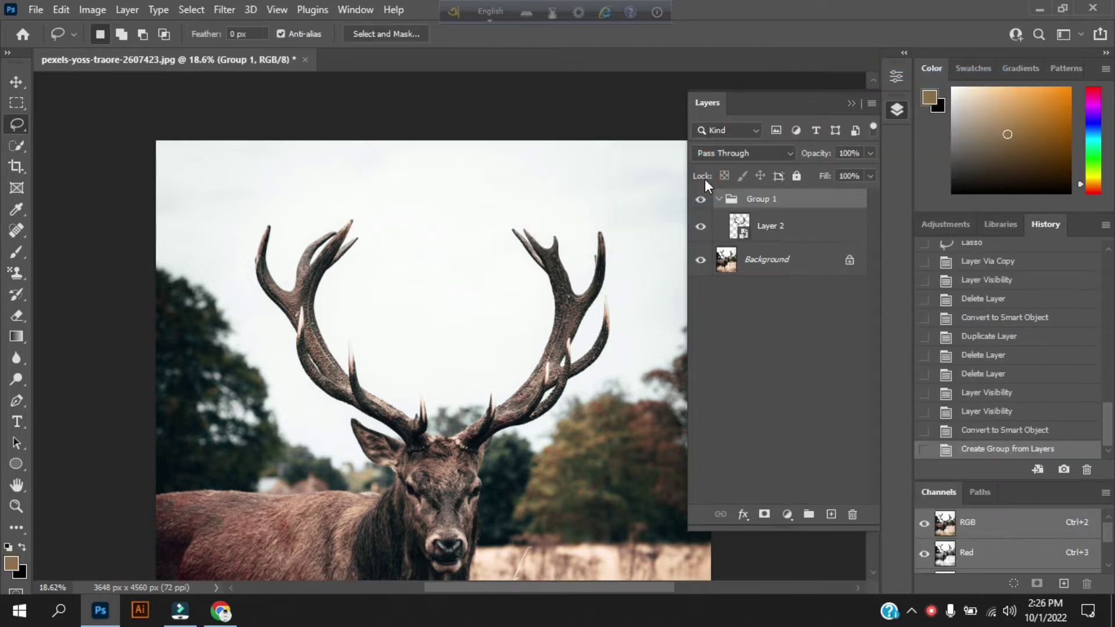
pyautogui.click(794, 229)
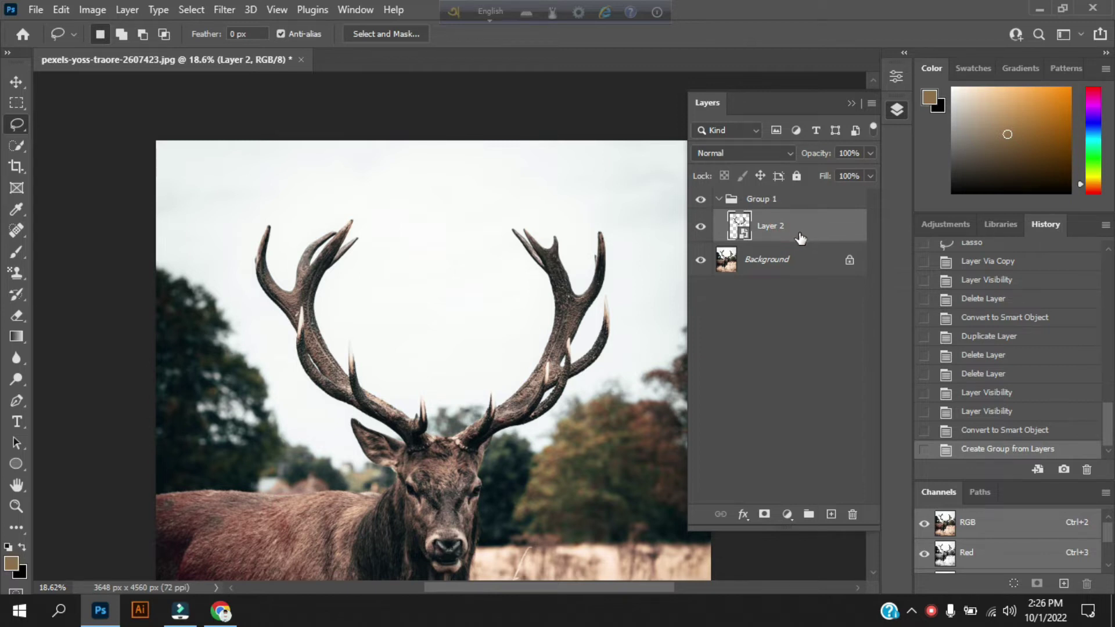
# Step: Duplicate Layer 2 and try Gaussian Blur, cancelling without applying it
pyautogui.hotkey('ctrl', 'j')
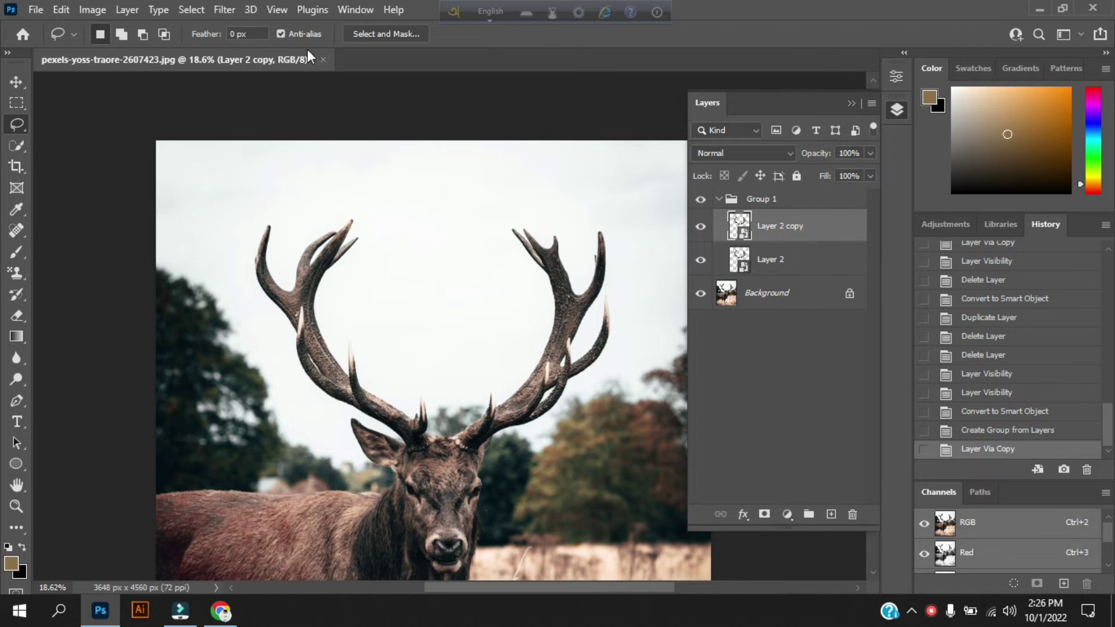
pyautogui.click(225, 10)
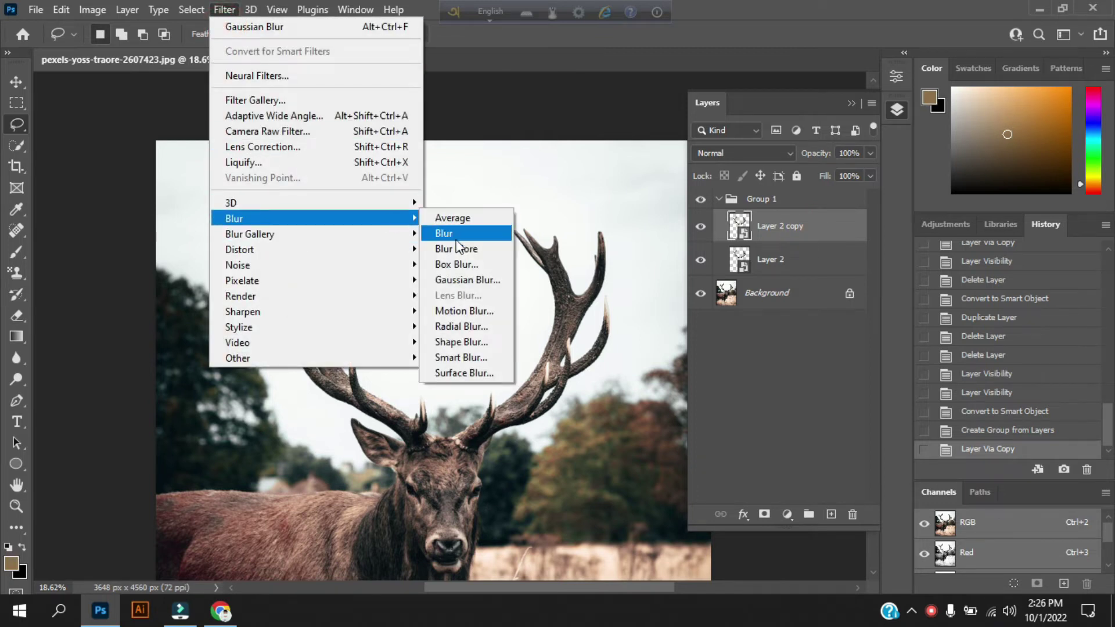
pyautogui.moveTo(262, 219)
pyautogui.click(464, 280)
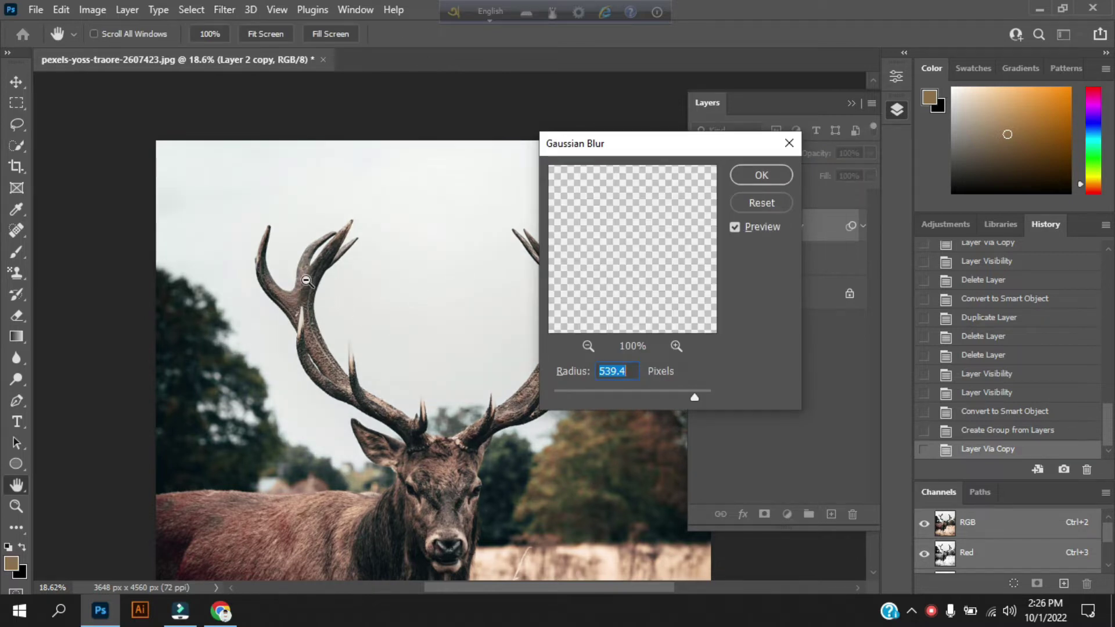
pyautogui.click(761, 203)
pyautogui.press('Escape')
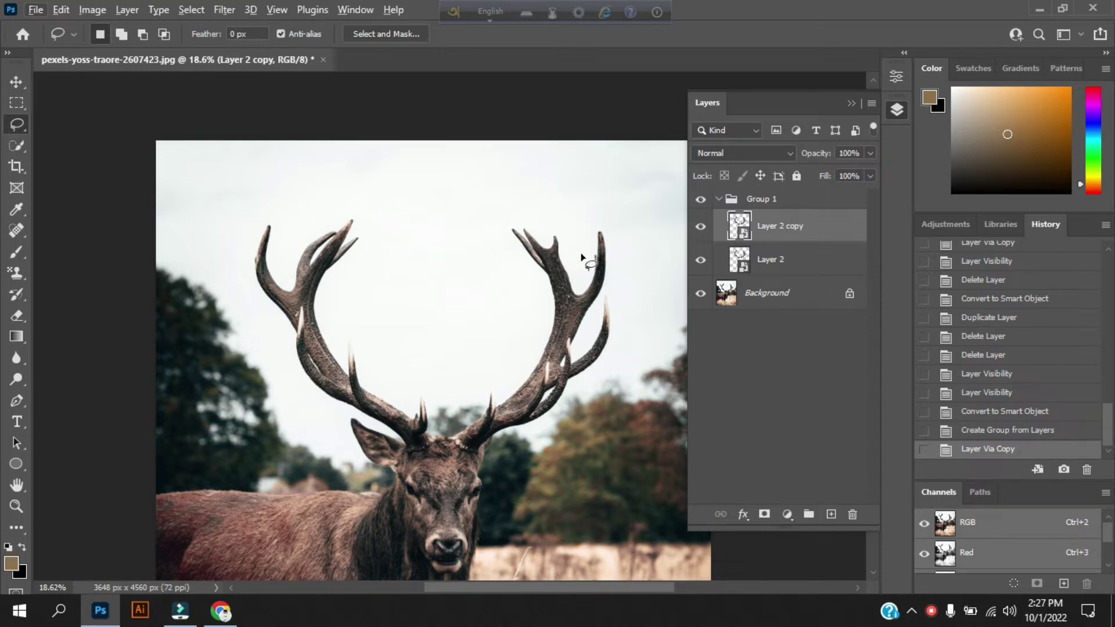
# Step: Apply a 5.6-pixel Gaussian Blur to Layer 2 copy
pyautogui.click(223, 10)
pyautogui.moveTo(261, 218)
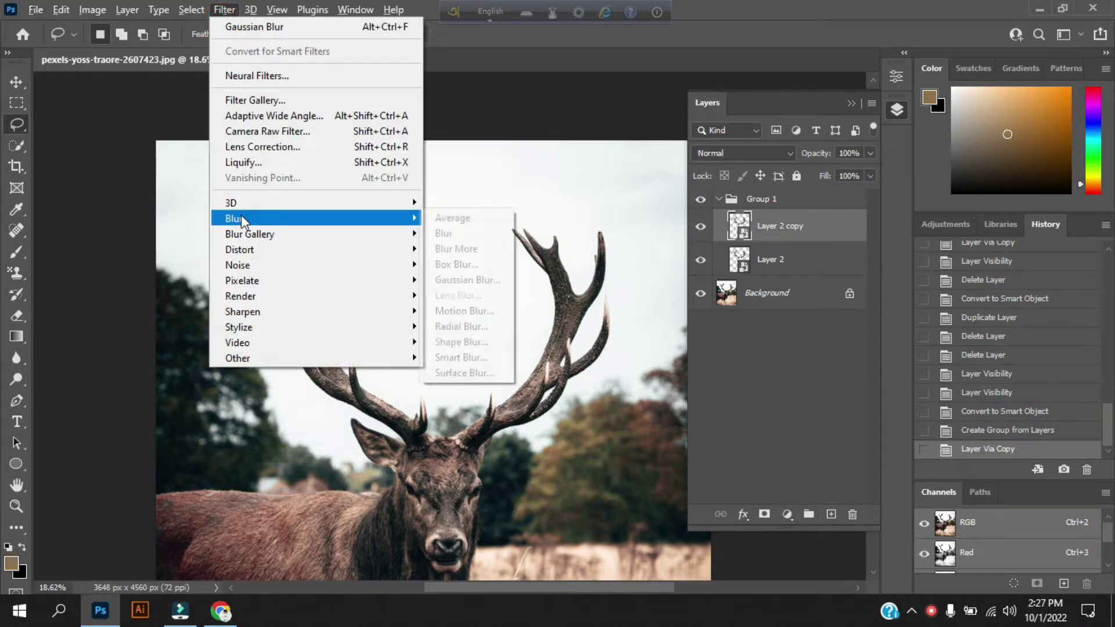
pyautogui.click(472, 284)
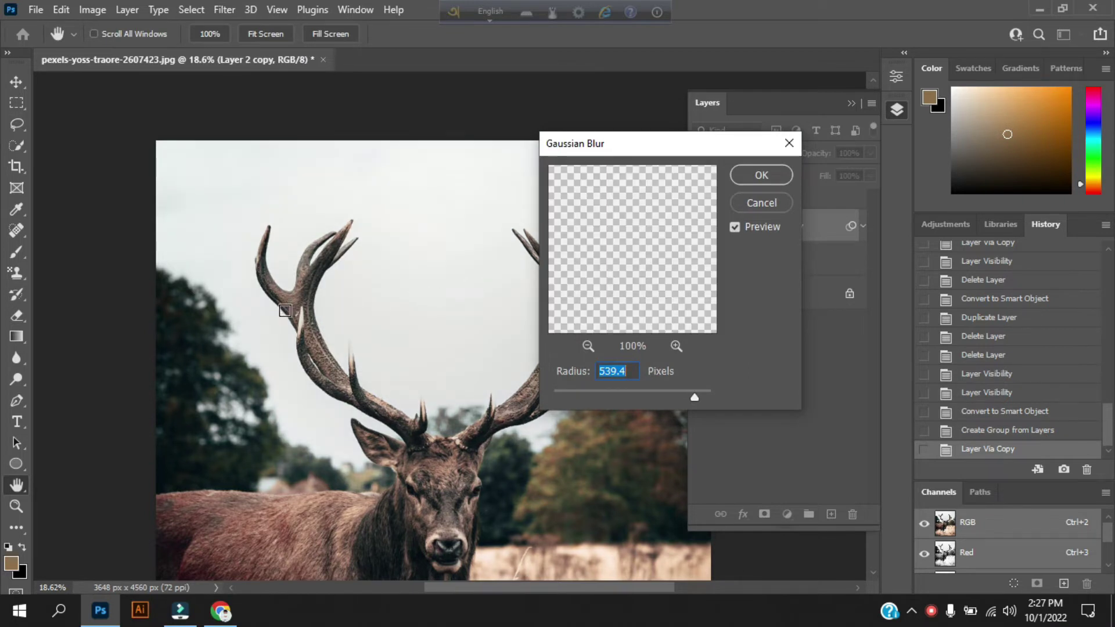
pyautogui.click(285, 311)
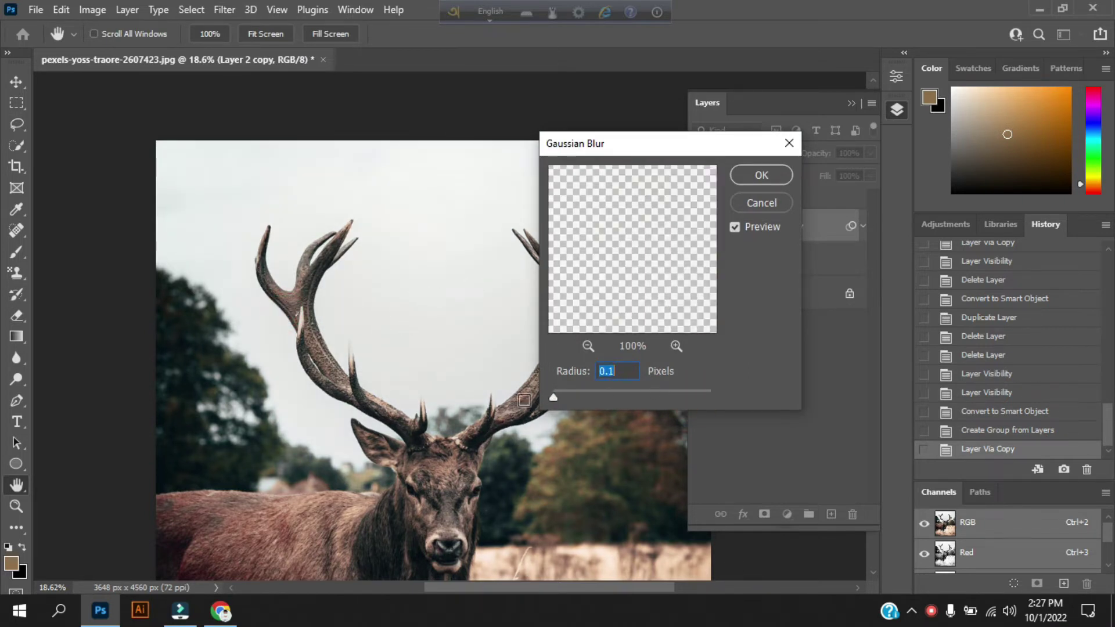
pyautogui.click(555, 400)
pyautogui.moveTo(594, 402); pyautogui.dragTo(598, 403)
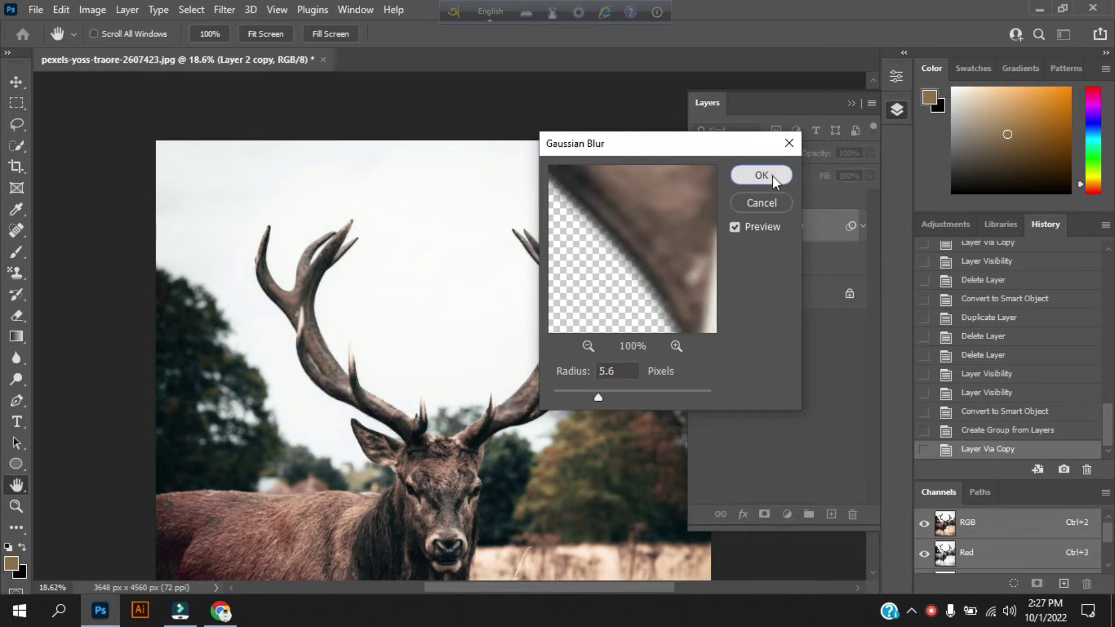
pyautogui.click(772, 176)
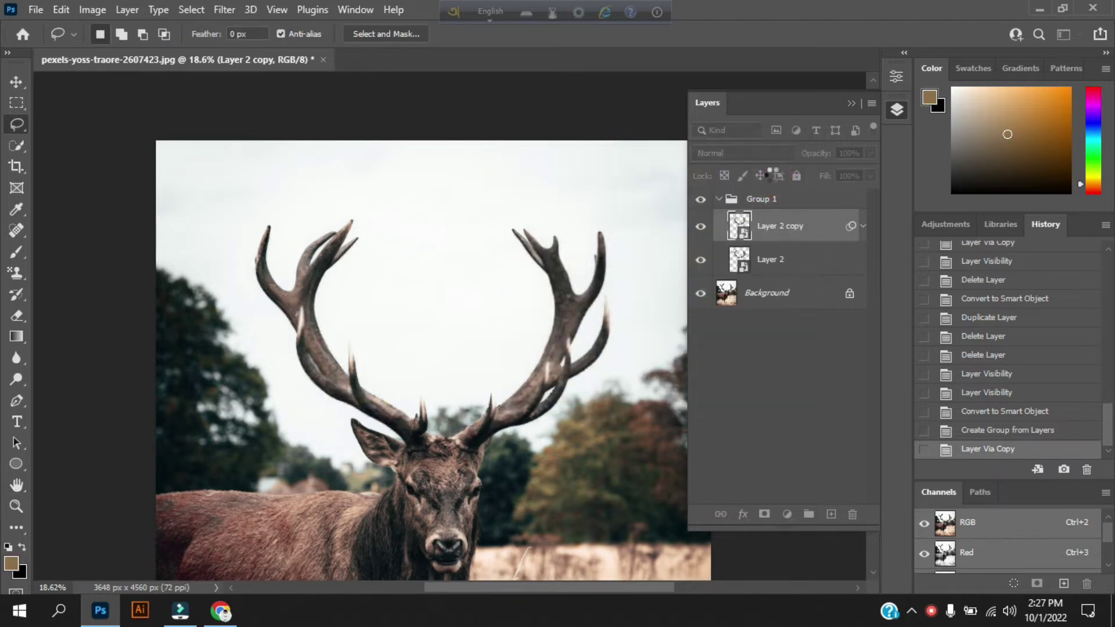
# Step: Create Layer 2 copy 2 with its Gaussian Blur raised to about 141.7 pixels
pyautogui.rightClick(808, 231)
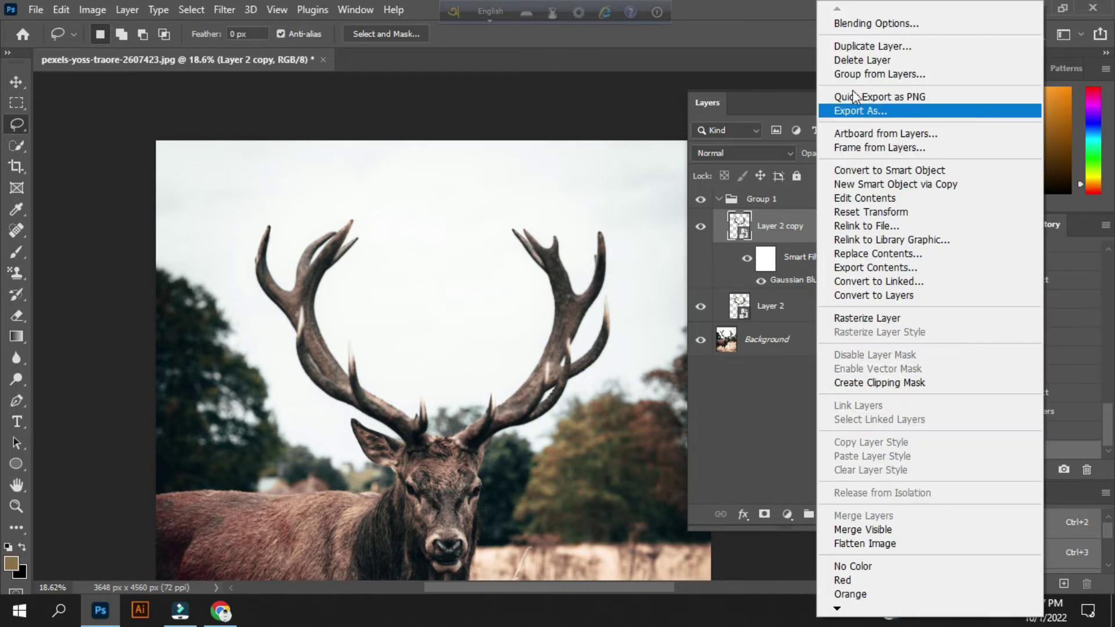
pyautogui.click(854, 49)
pyautogui.click(692, 157)
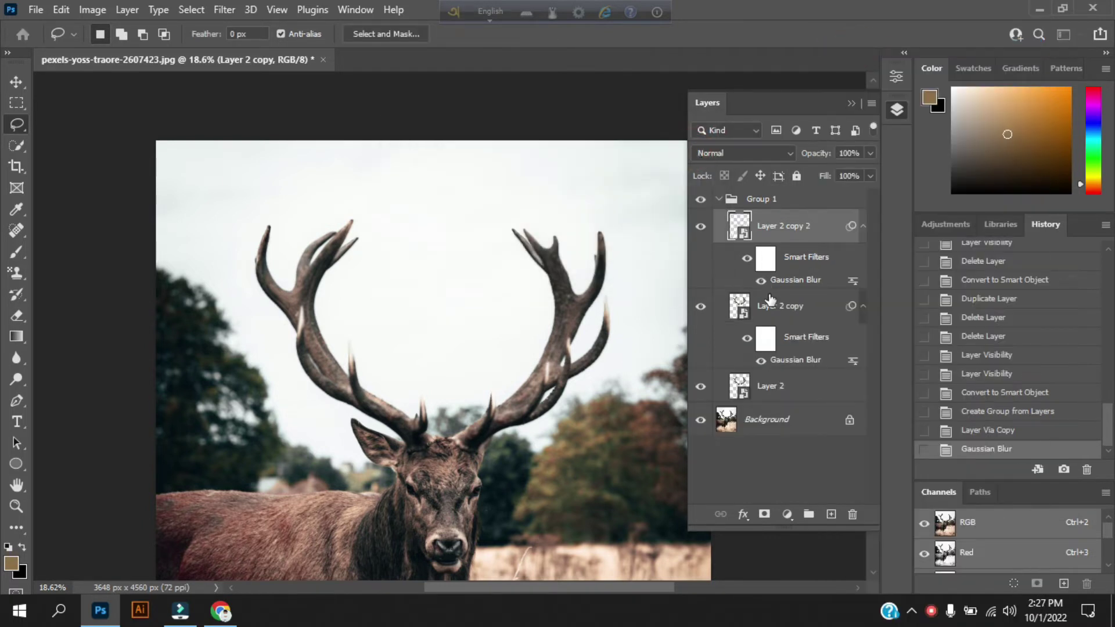
pyautogui.click(765, 283)
pyautogui.doubleClick(793, 281)
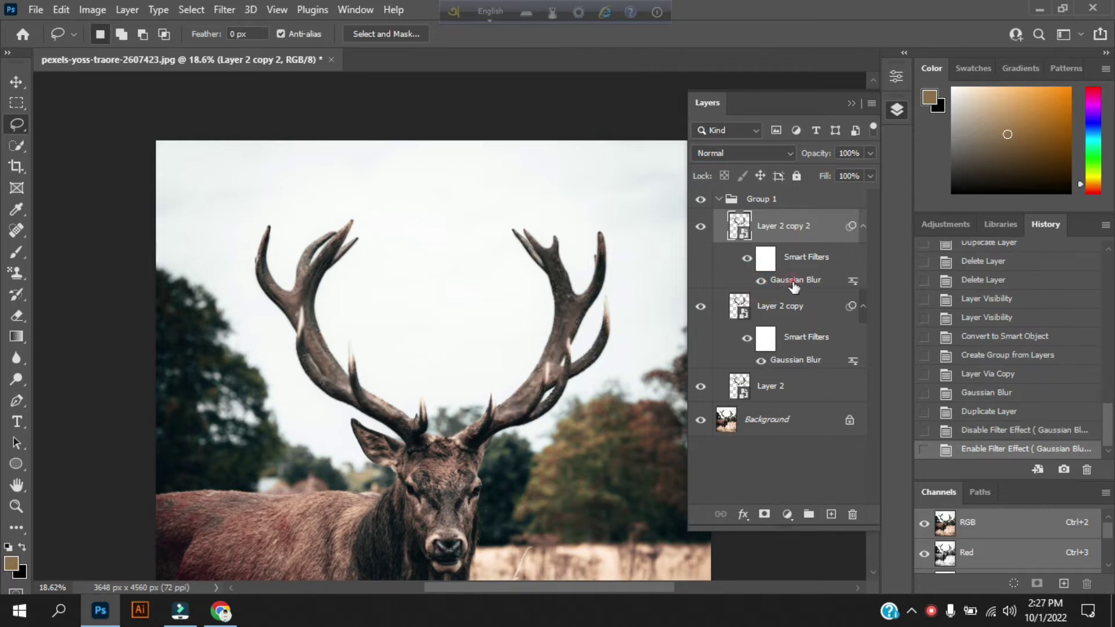
pyautogui.moveTo(678, 152); pyautogui.dragTo(735, 165)
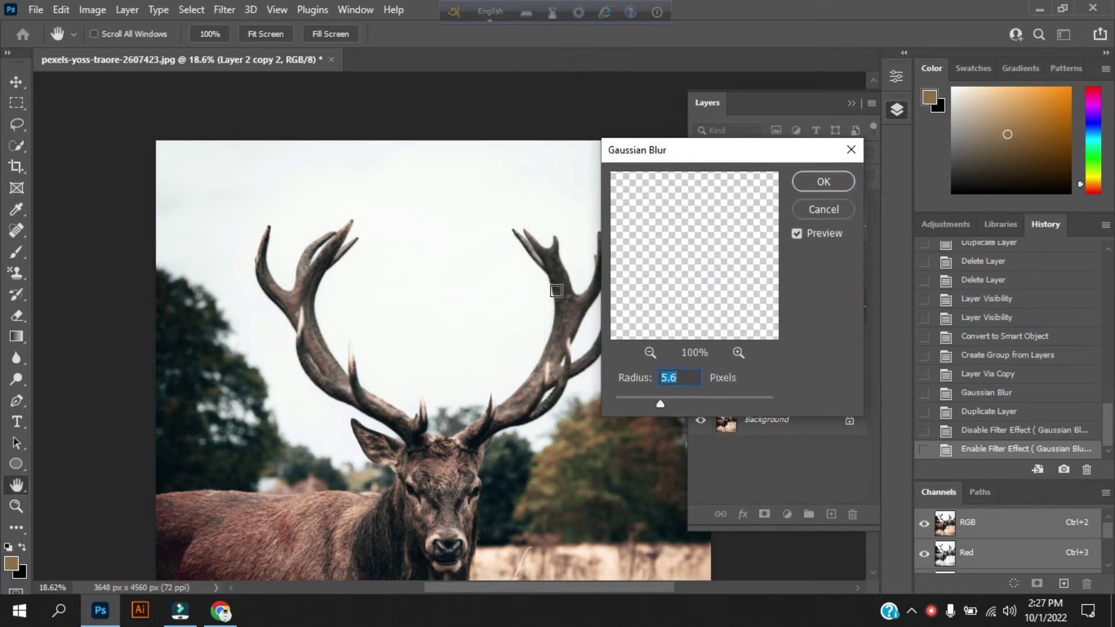
pyautogui.moveTo(660, 403); pyautogui.dragTo(728, 405)
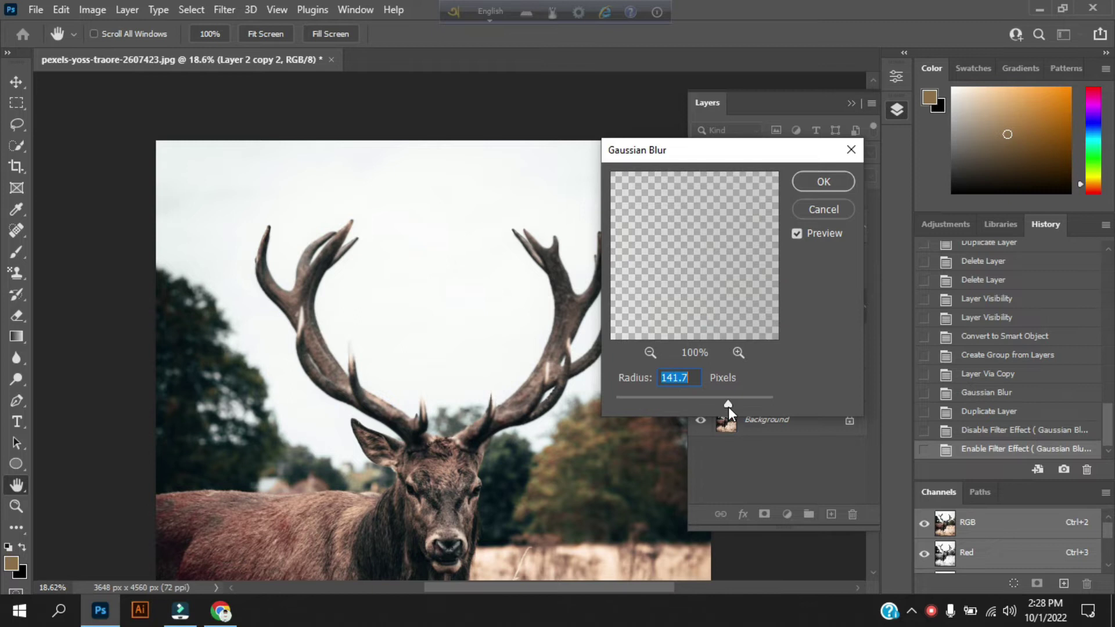
pyautogui.click(830, 181)
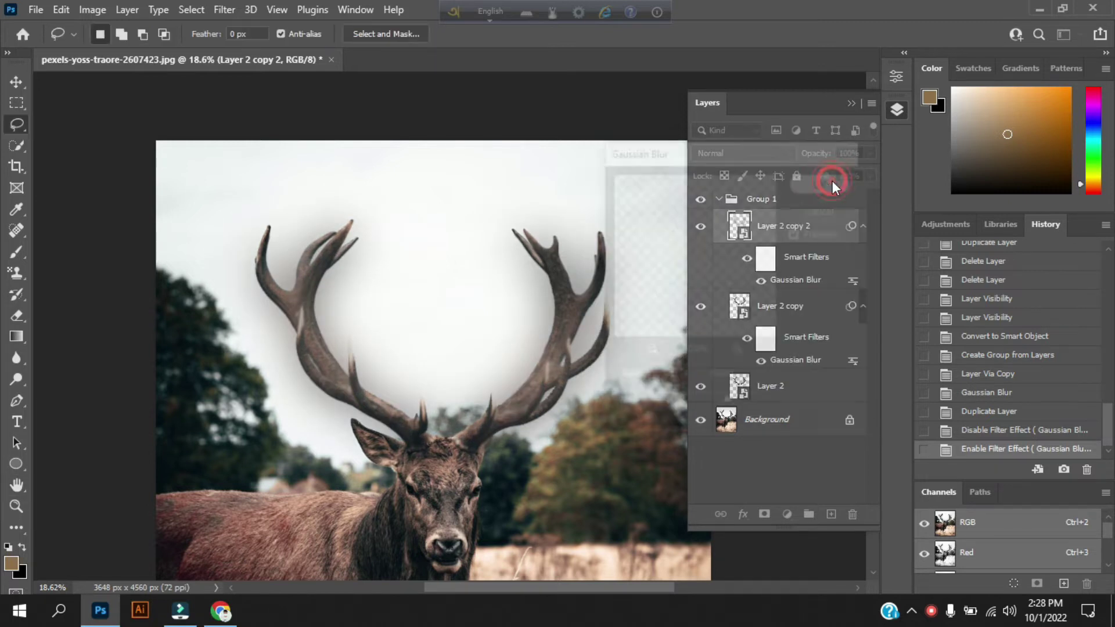
# Step: Create Layer 2 copy 3 with a reduced Gaussian Blur radius
pyautogui.rightClick(822, 232)
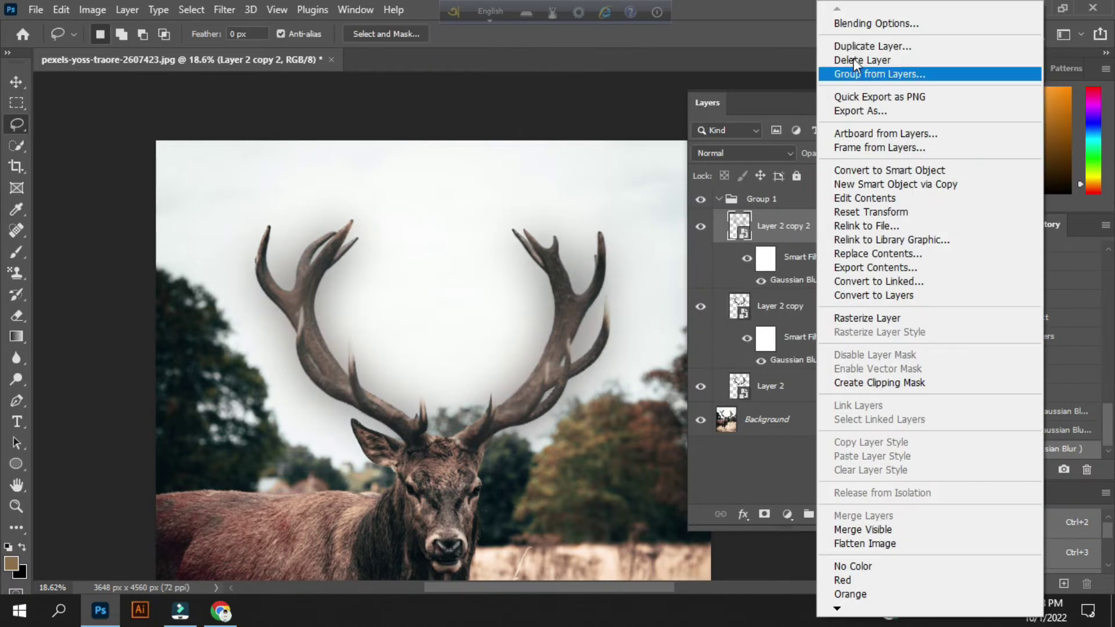
pyautogui.click(852, 46)
pyautogui.click(694, 153)
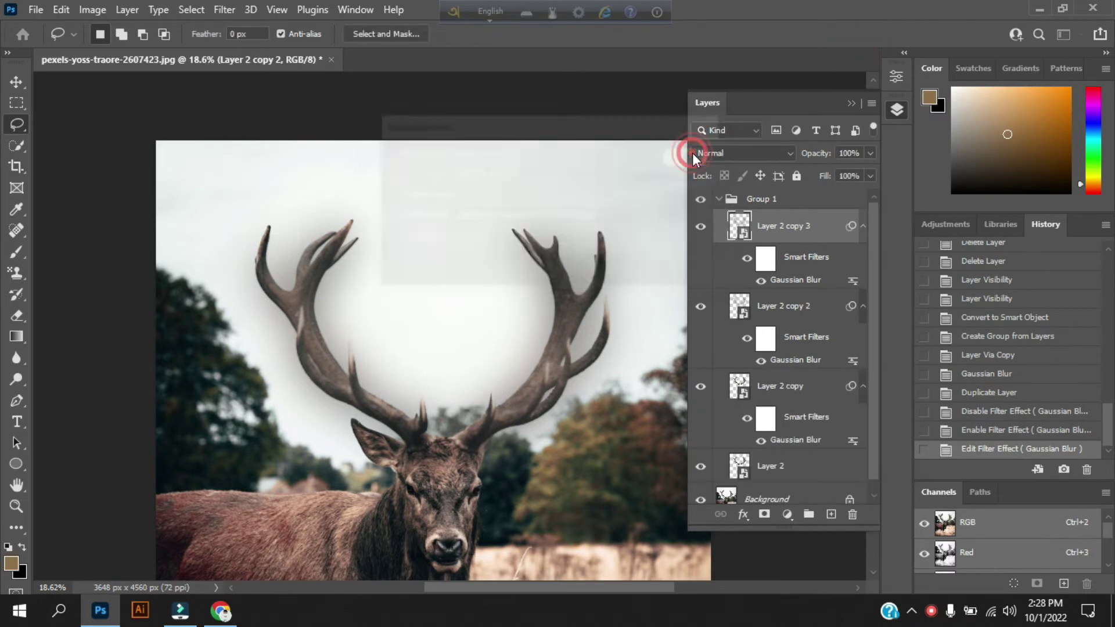
pyautogui.doubleClick(790, 281)
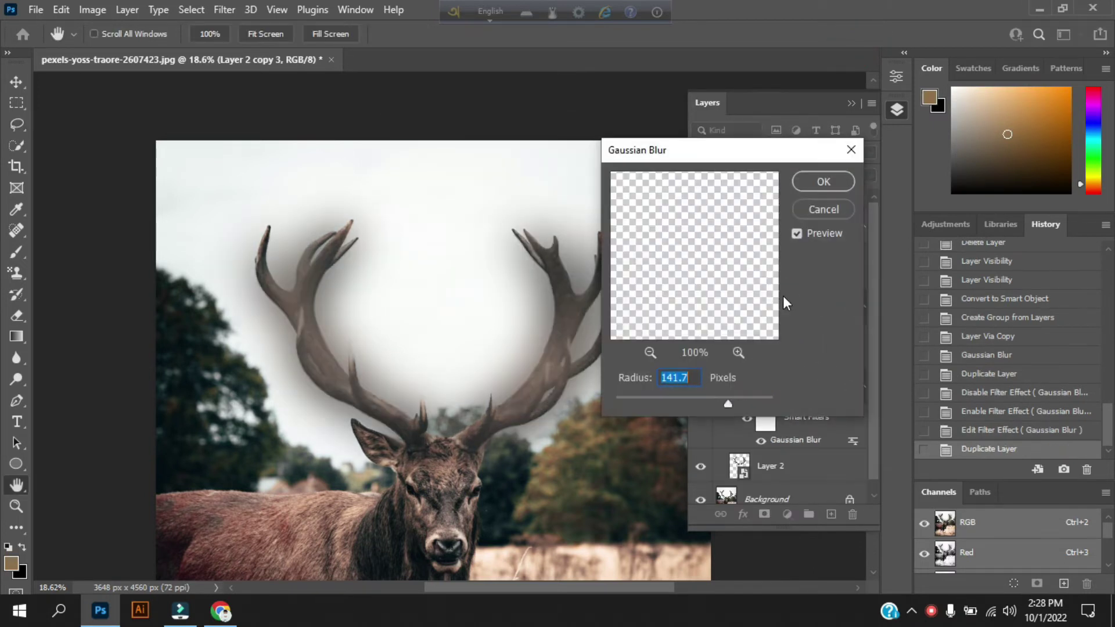
pyautogui.moveTo(725, 404); pyautogui.dragTo(724, 404)
pyautogui.moveTo(655, 406); pyautogui.dragTo(651, 405)
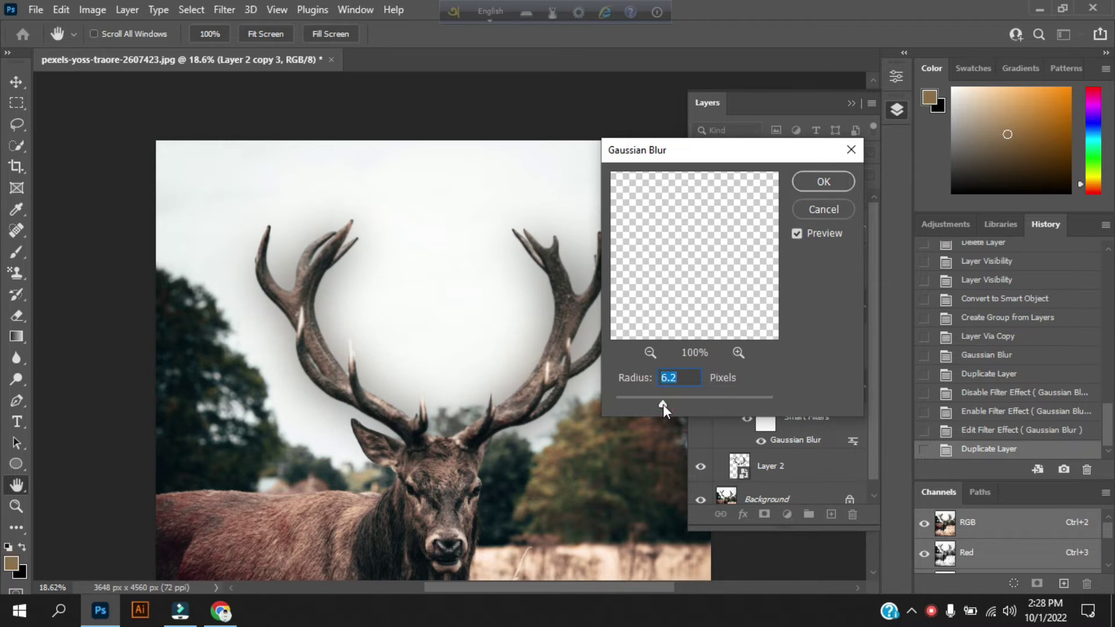
pyautogui.click(823, 182)
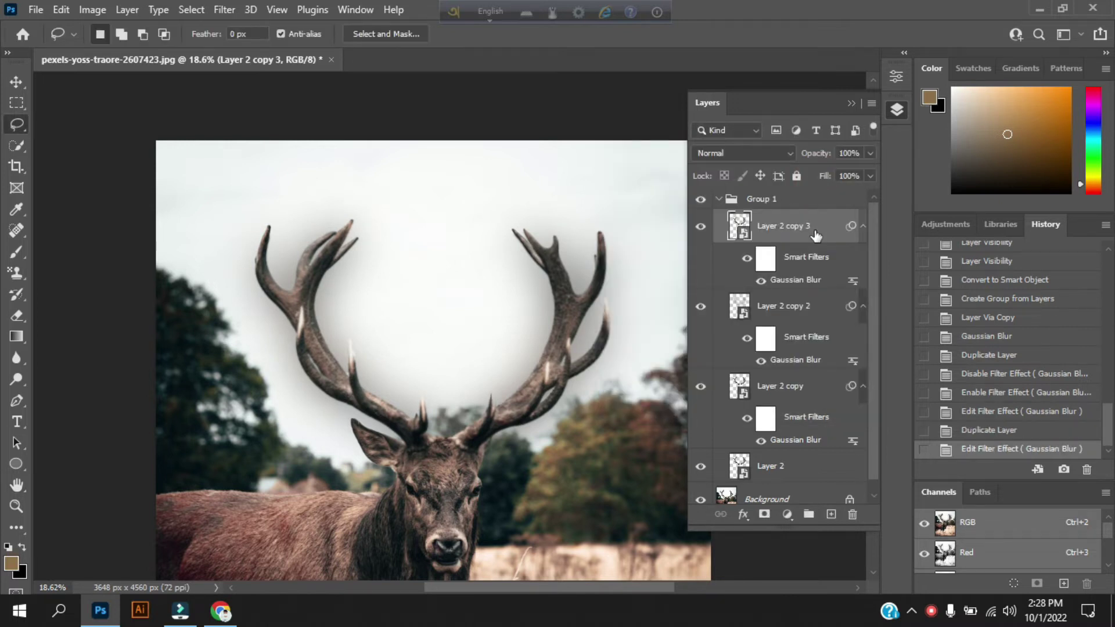
# Step: Create Layer 2 copy 4 with a medium Gaussian Blur of about 37 pixels
pyautogui.rightClick(815, 236)
pyautogui.click(863, 48)
pyautogui.click(696, 159)
pyautogui.doubleClick(787, 283)
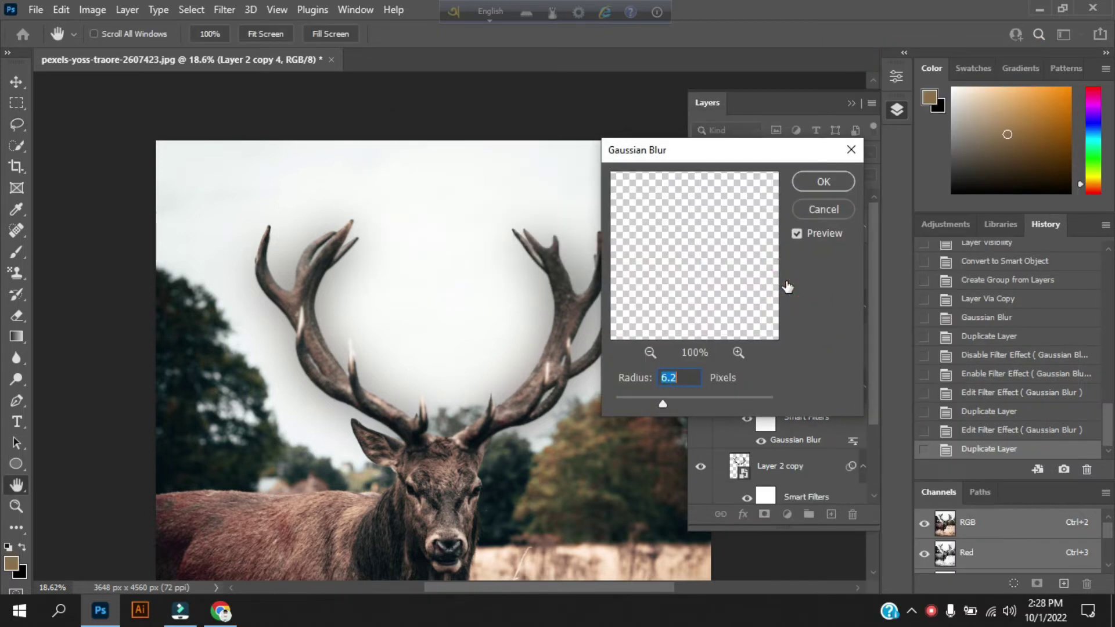
pyautogui.click(556, 347)
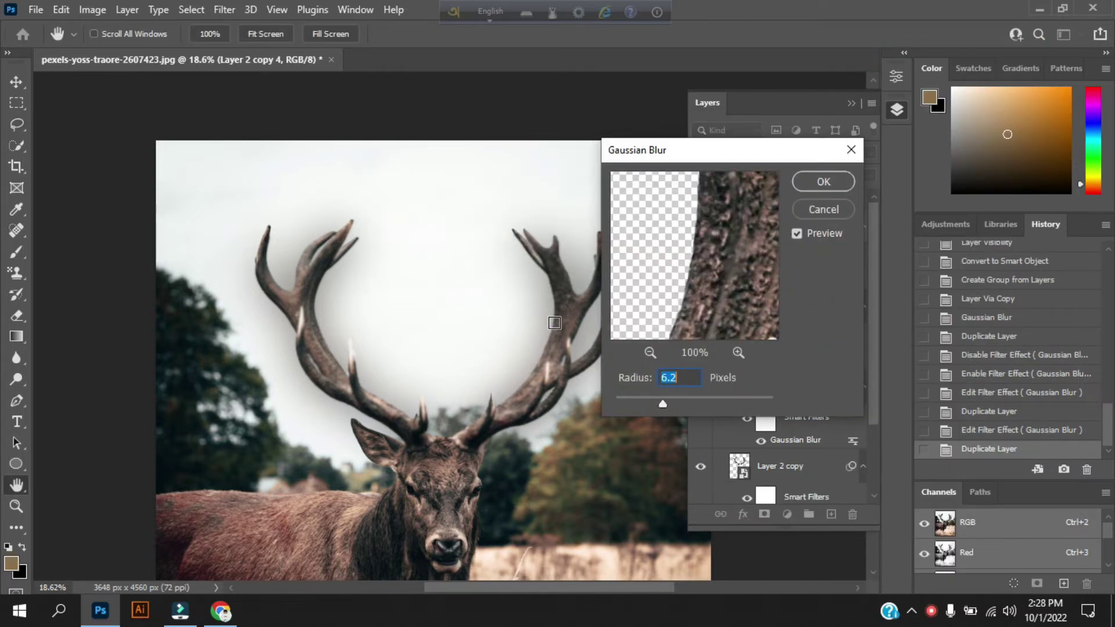
pyautogui.moveTo(662, 404); pyautogui.dragTo(695, 403)
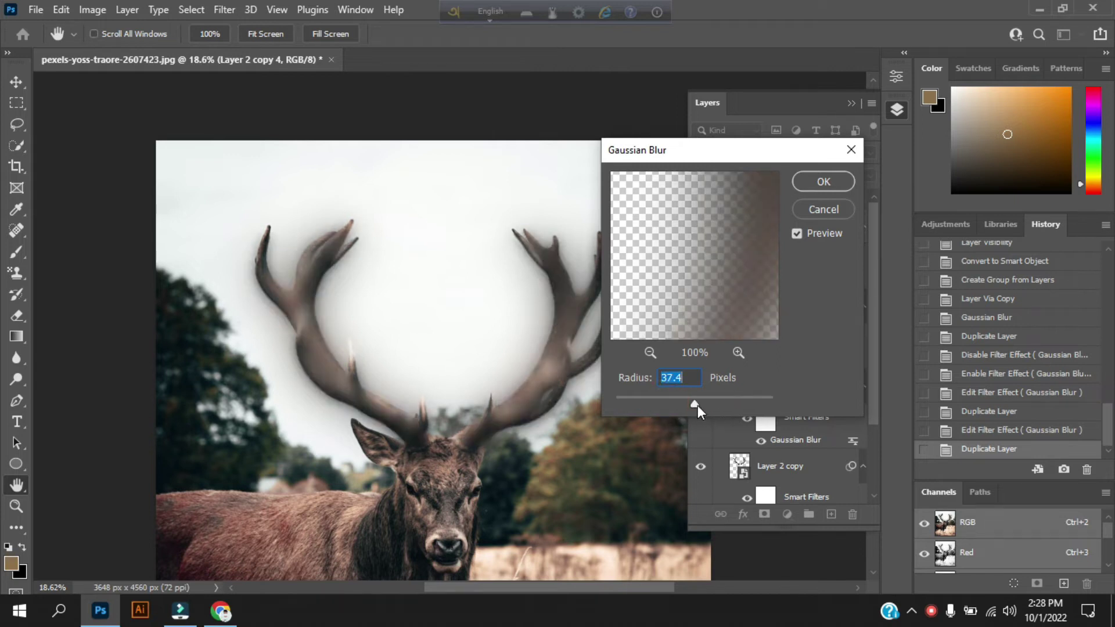
pyautogui.moveTo(691, 404); pyautogui.dragTo(688, 404)
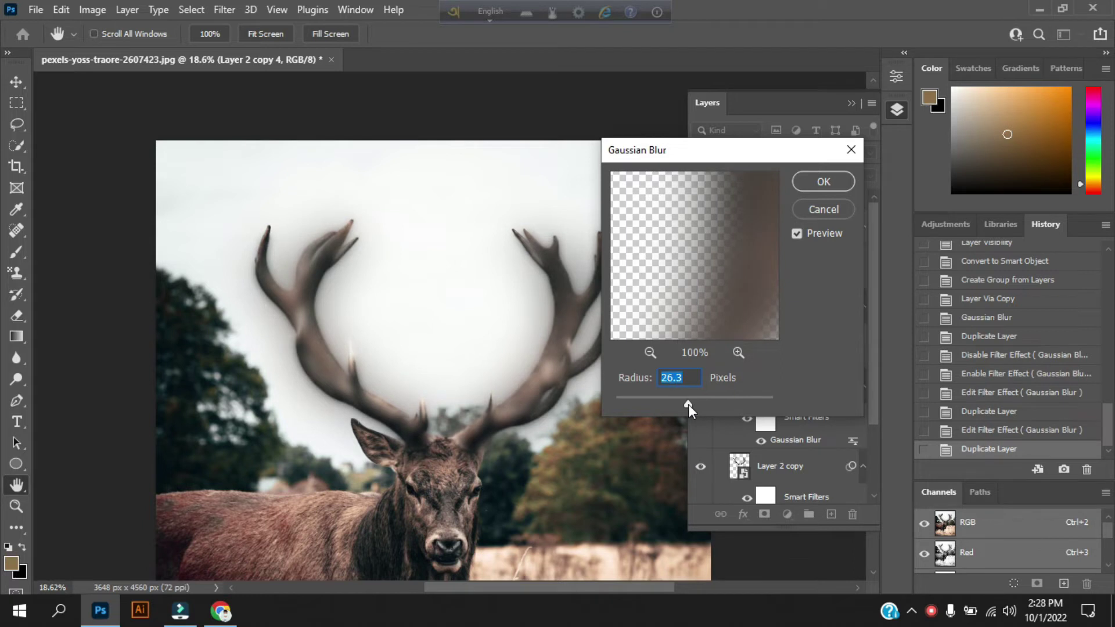
pyautogui.click(827, 176)
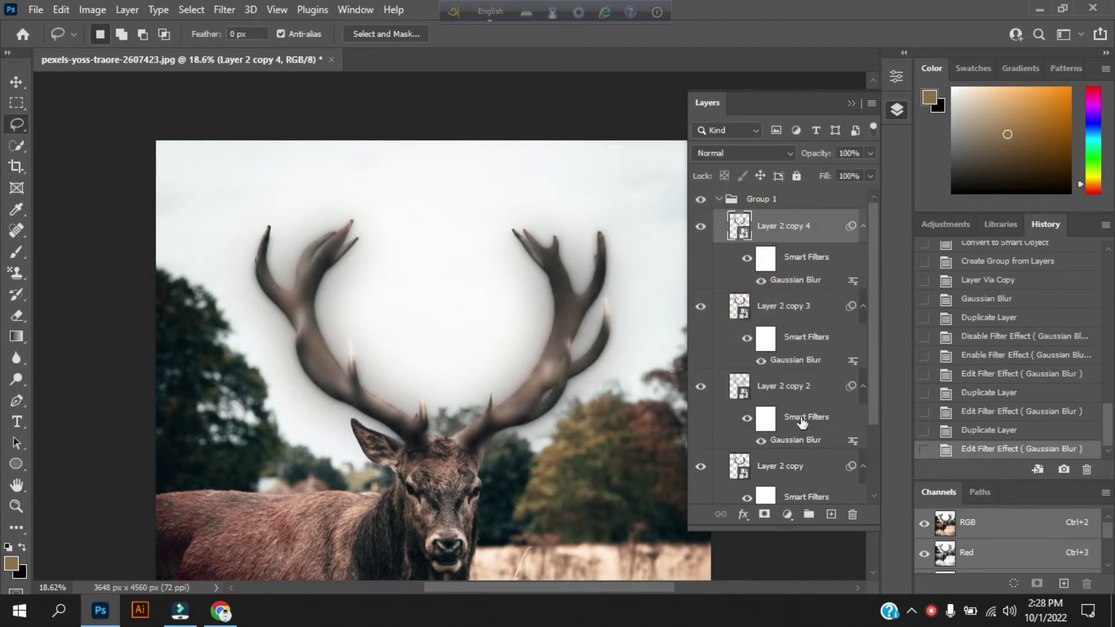
pyautogui.click(725, 198)
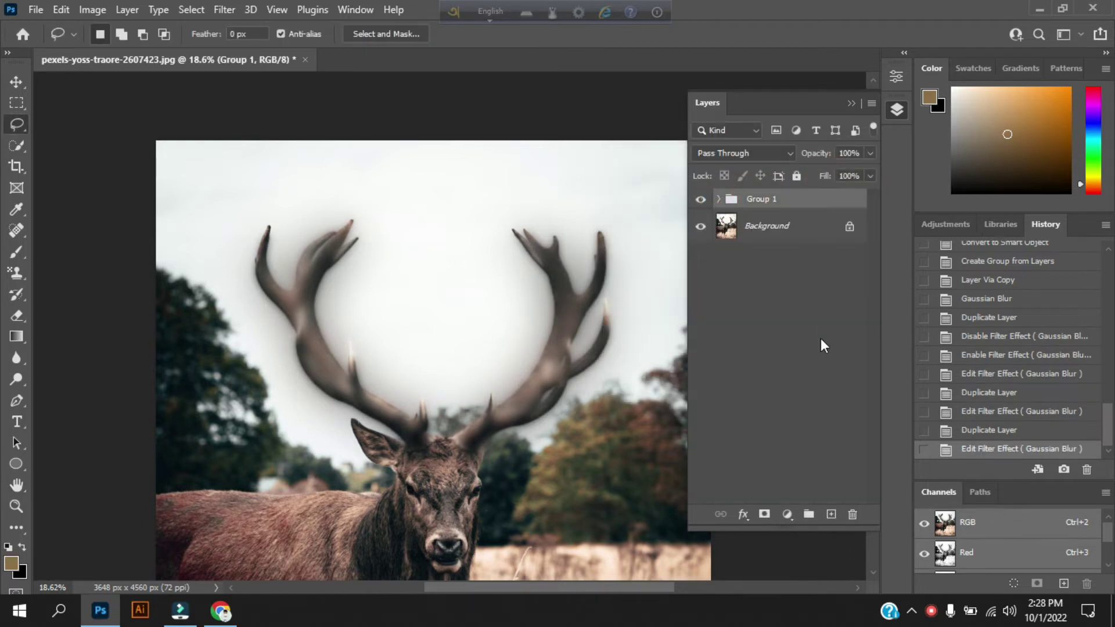
# Step: Add a Moonlight.3DL Color Lookup layer and move Group 1 above it
pyautogui.click(788, 514)
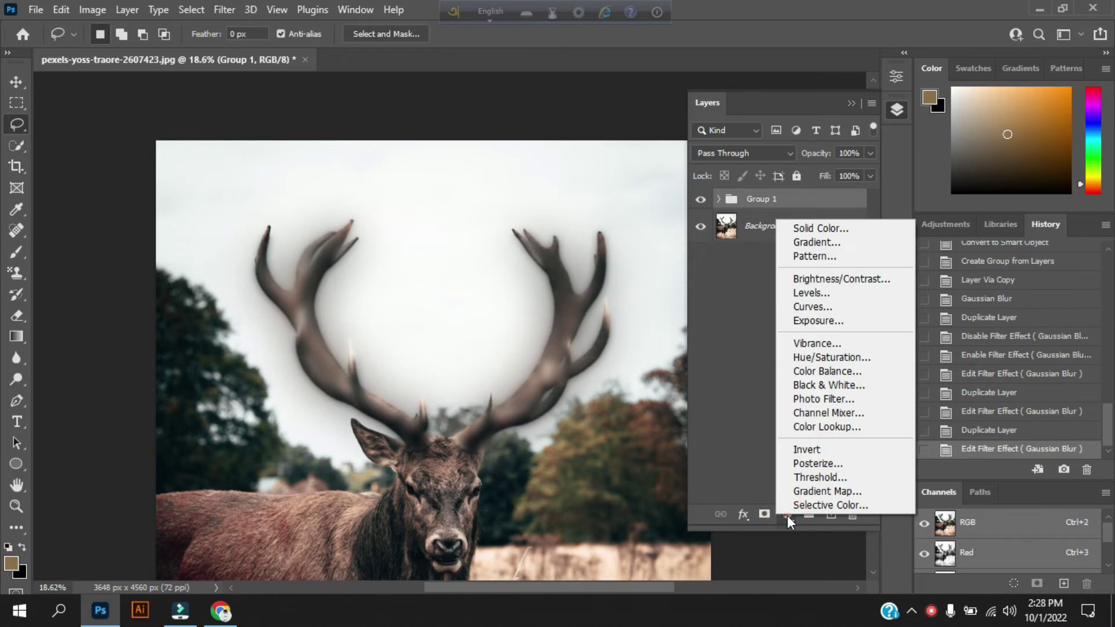
pyautogui.click(825, 427)
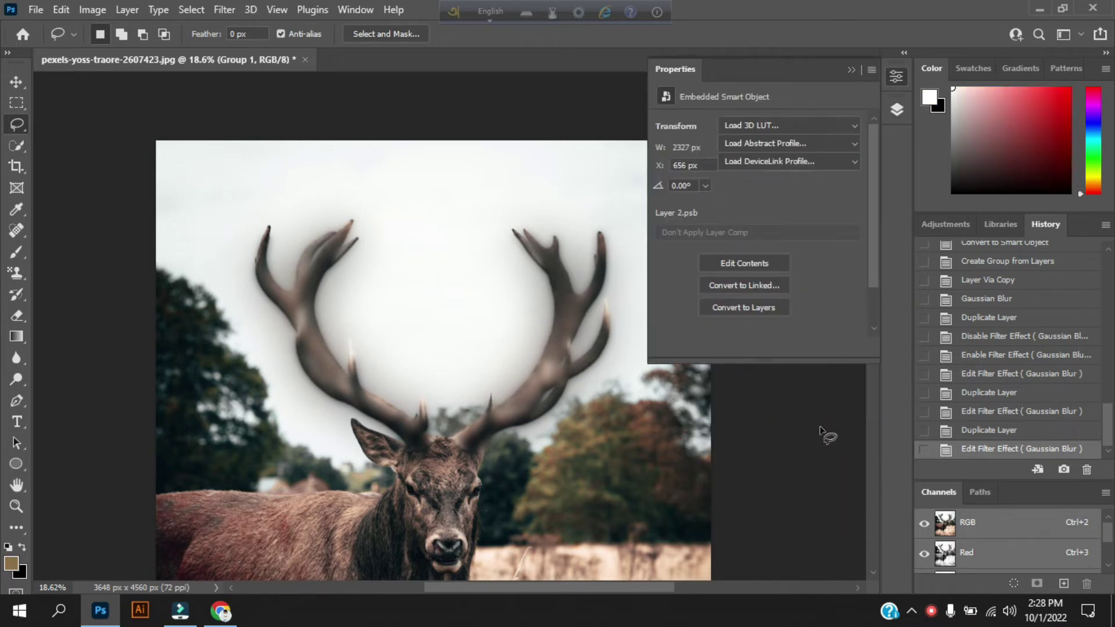
pyautogui.click(807, 125)
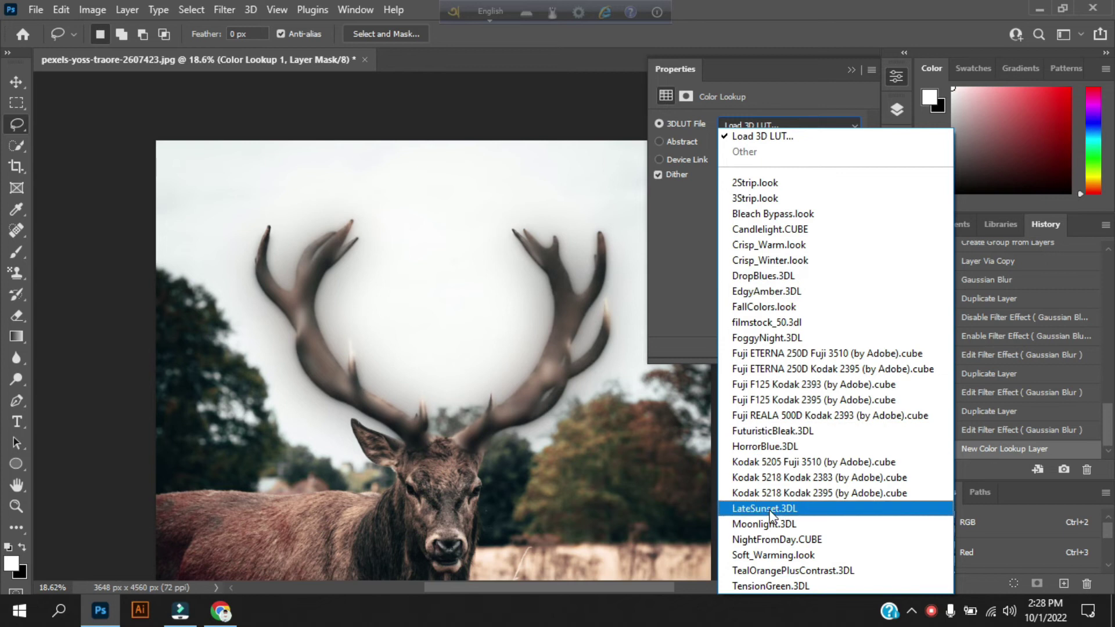
pyautogui.click(771, 524)
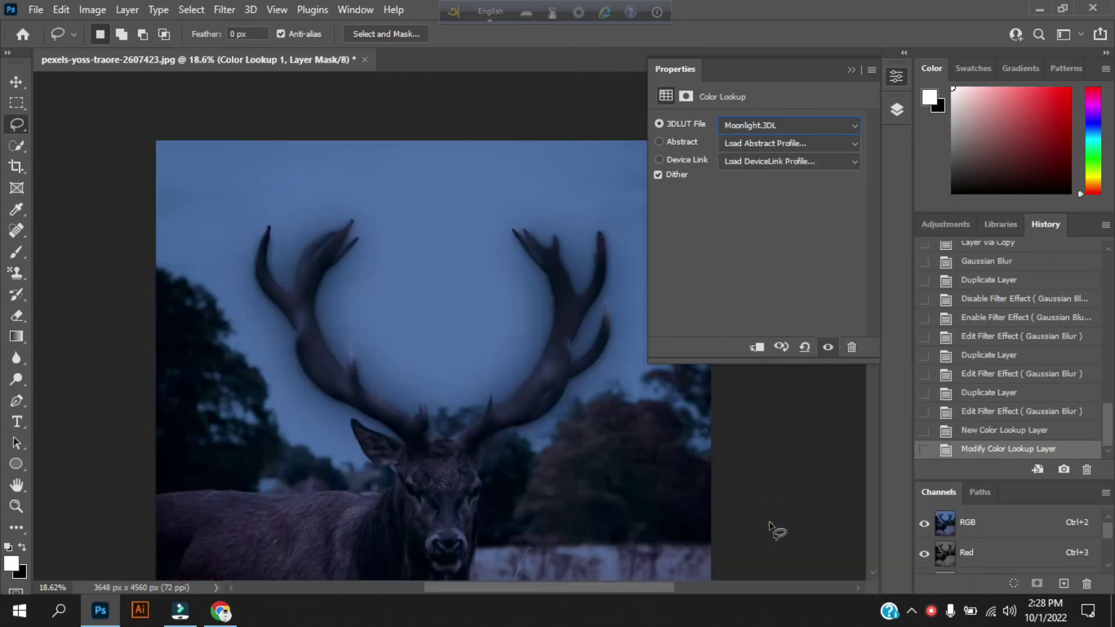
pyautogui.click(896, 109)
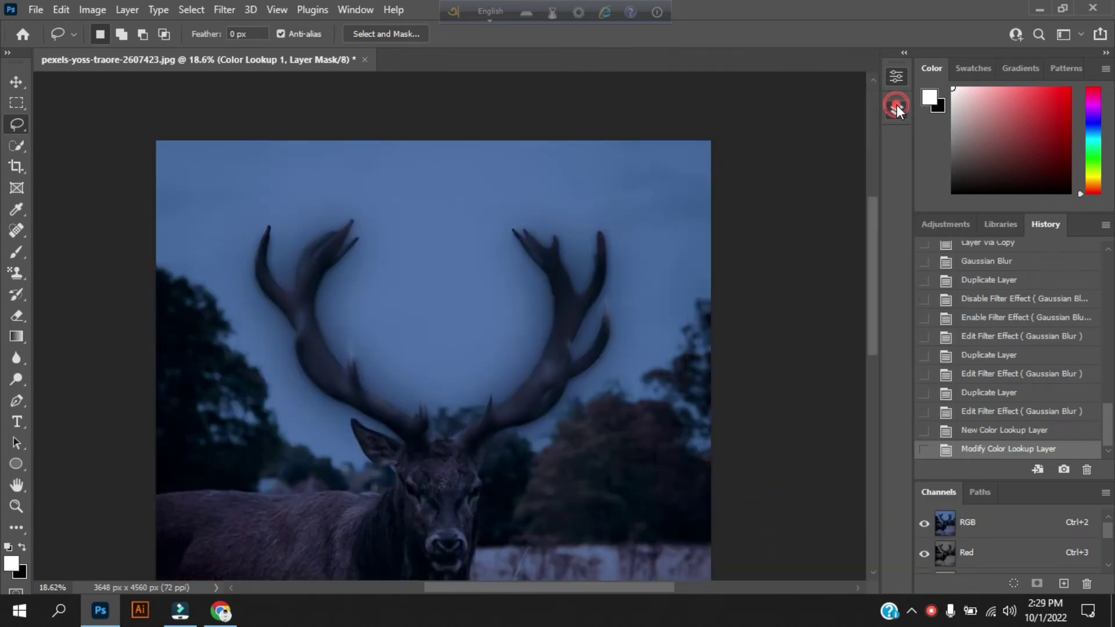
pyautogui.moveTo(791, 236); pyautogui.dragTo(792, 200)
# Step: Add a colorized Hue/Saturation layer with saturation 100 and a golden yellow hue
pyautogui.click(786, 514)
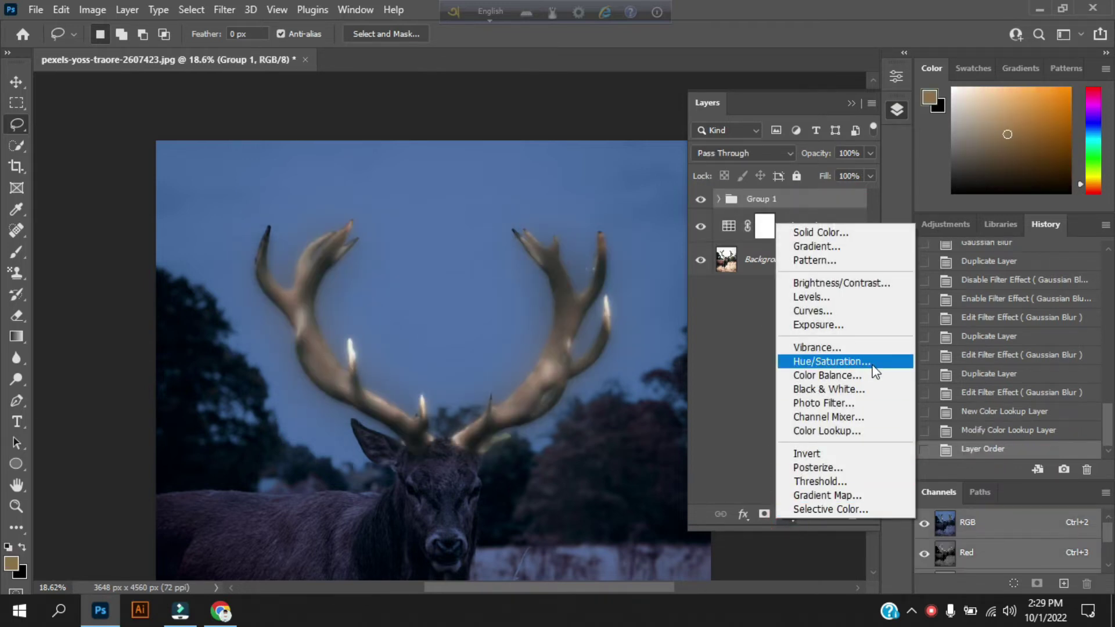
pyautogui.click(831, 361)
pyautogui.click(741, 271)
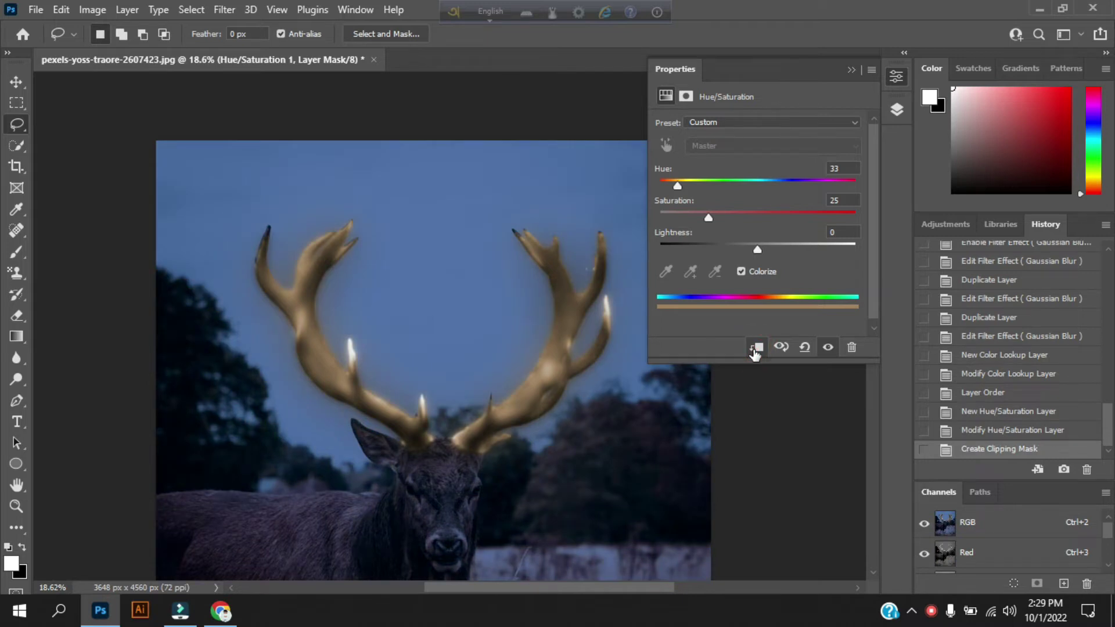
pyautogui.moveTo(708, 217); pyautogui.dragTo(880, 231)
pyautogui.moveTo(677, 187); pyautogui.dragTo(698, 195)
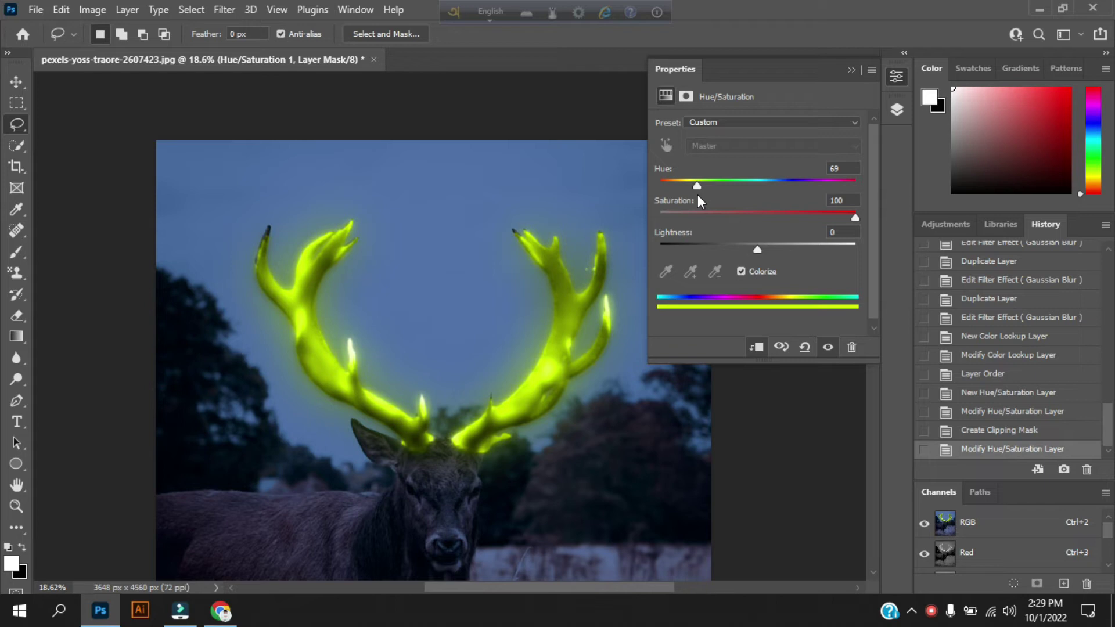
pyautogui.moveTo(697, 190); pyautogui.dragTo(684, 192)
# Step: Expand Group 1 and add Layer 2 copy 5 with a much wider Gaussian Blur
pyautogui.click(895, 116)
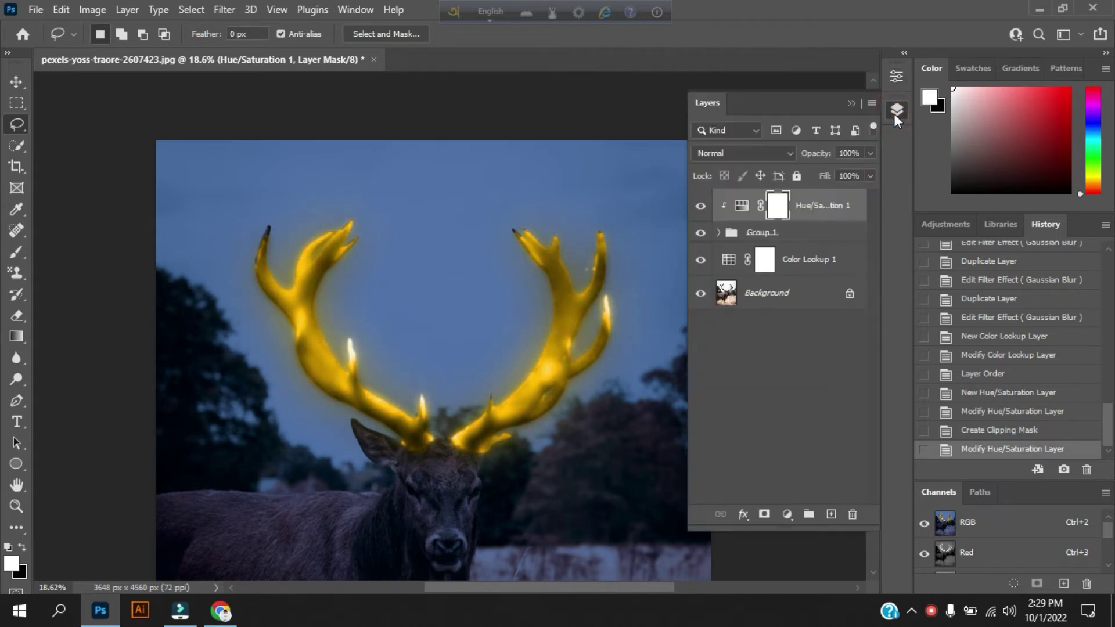
pyautogui.click(718, 233)
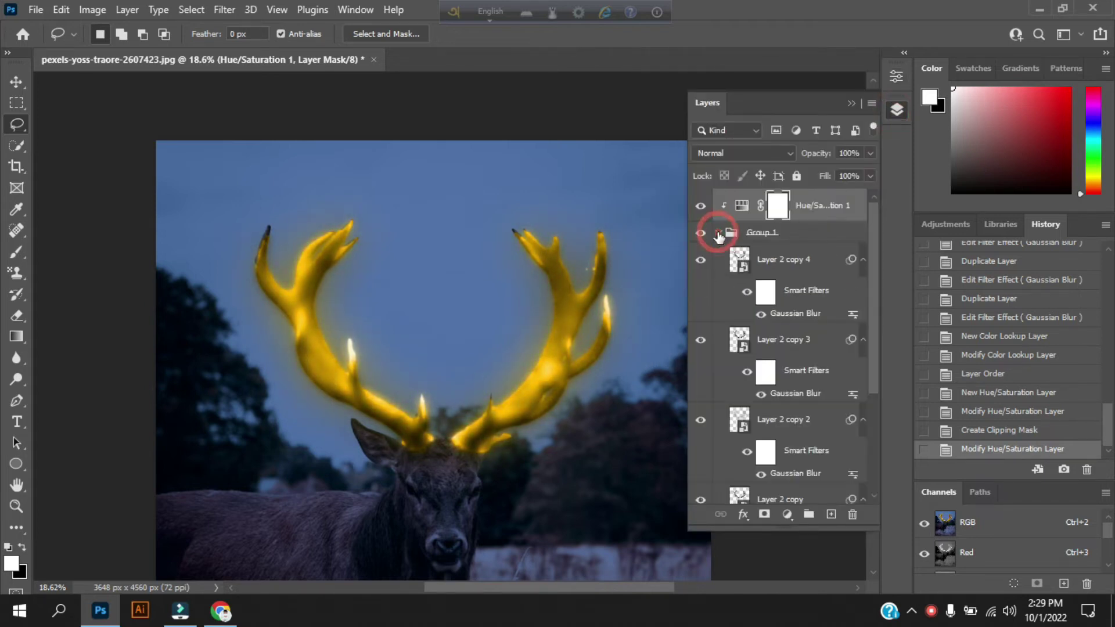
pyautogui.rightClick(783, 268)
pyautogui.click(805, 43)
pyautogui.click(699, 157)
pyautogui.doubleClick(791, 317)
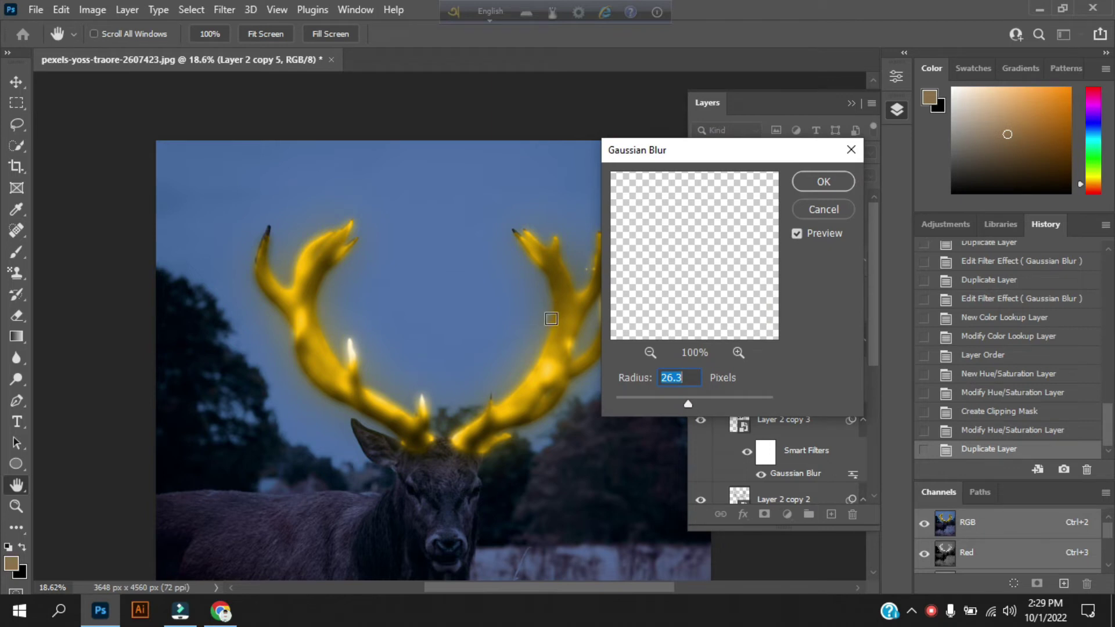
pyautogui.moveTo(688, 404)
pyautogui.mouseDown()
pyautogui.moveTo(766, 407)
pyautogui.moveTo(742, 403)
pyautogui.mouseUp()
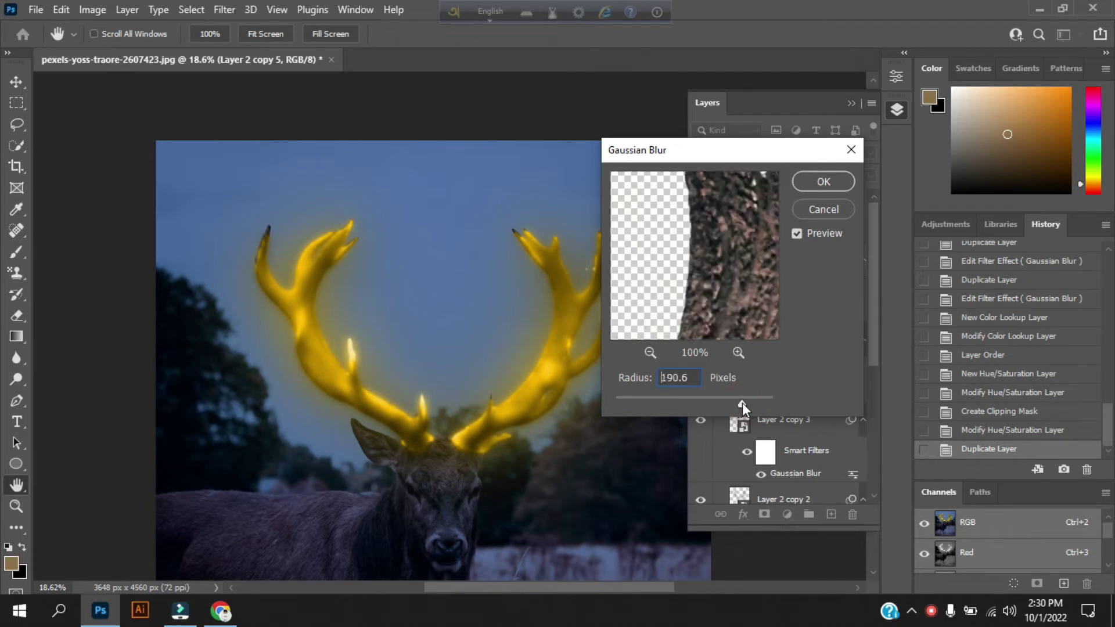
pyautogui.click(829, 183)
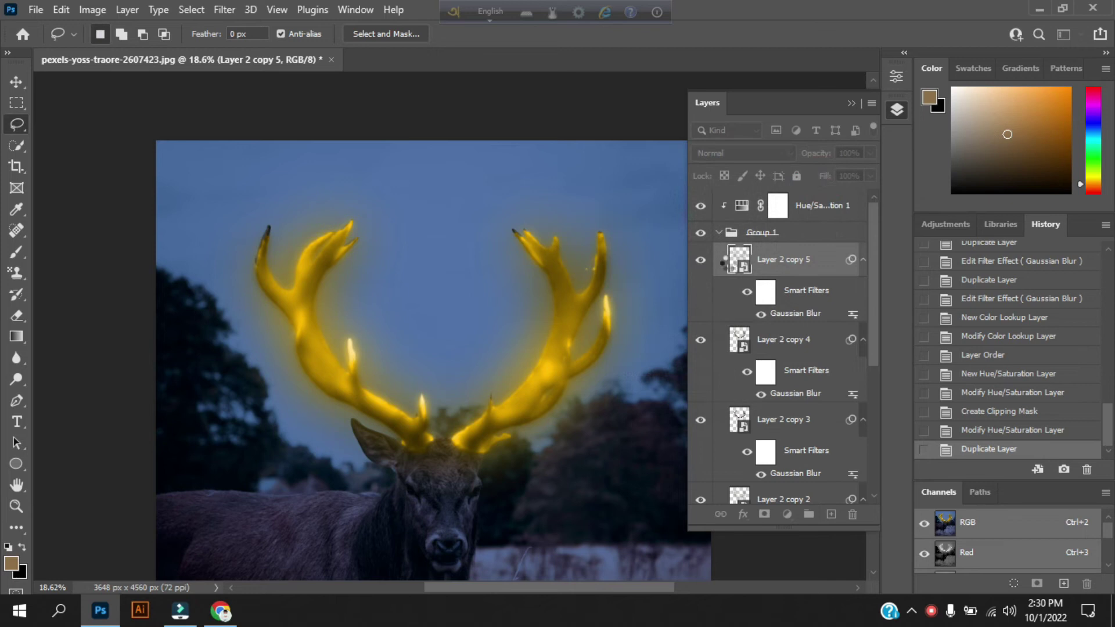
# Step: Add Layer 2 copy 6 with a small blur for a sharper glow
pyautogui.rightClick(810, 273)
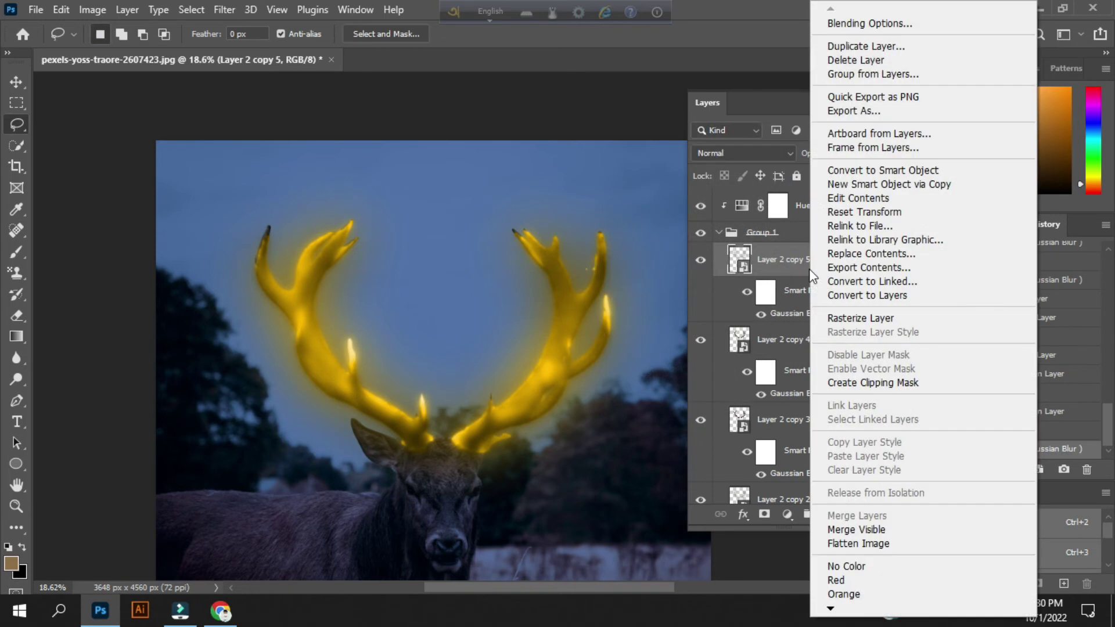
pyautogui.click(847, 51)
pyautogui.click(701, 154)
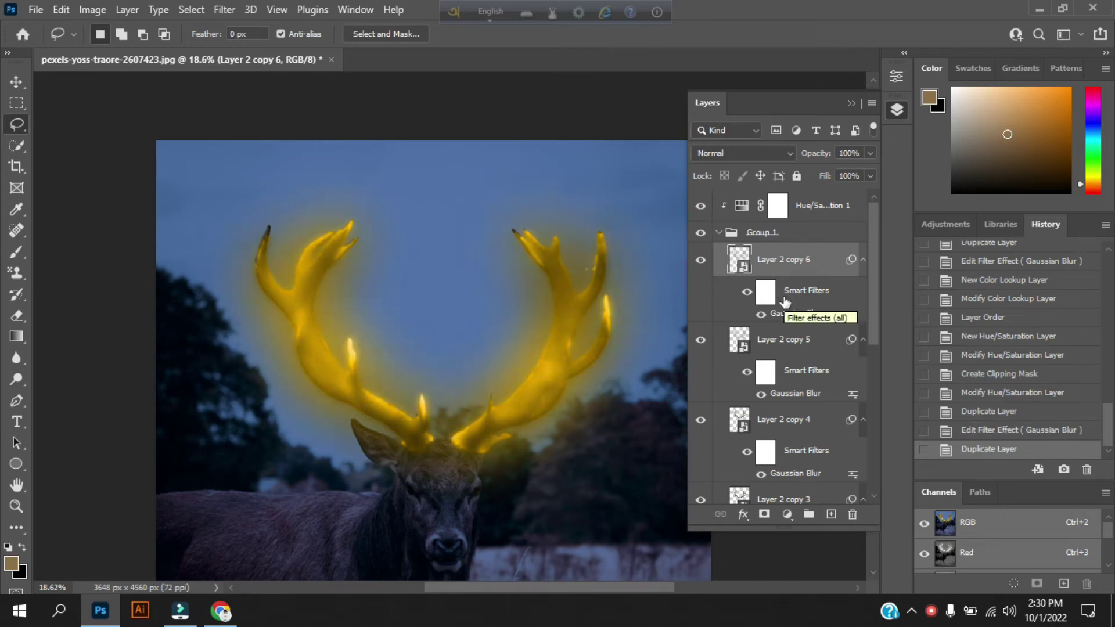
pyautogui.doubleClick(790, 315)
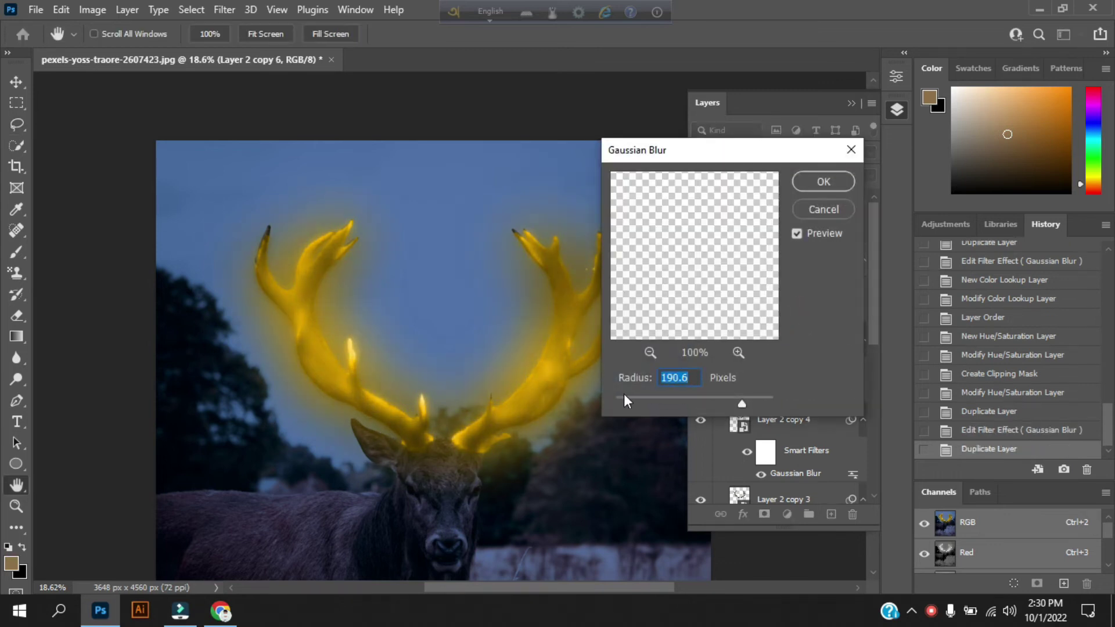
pyautogui.moveTo(743, 404); pyautogui.dragTo(724, 406)
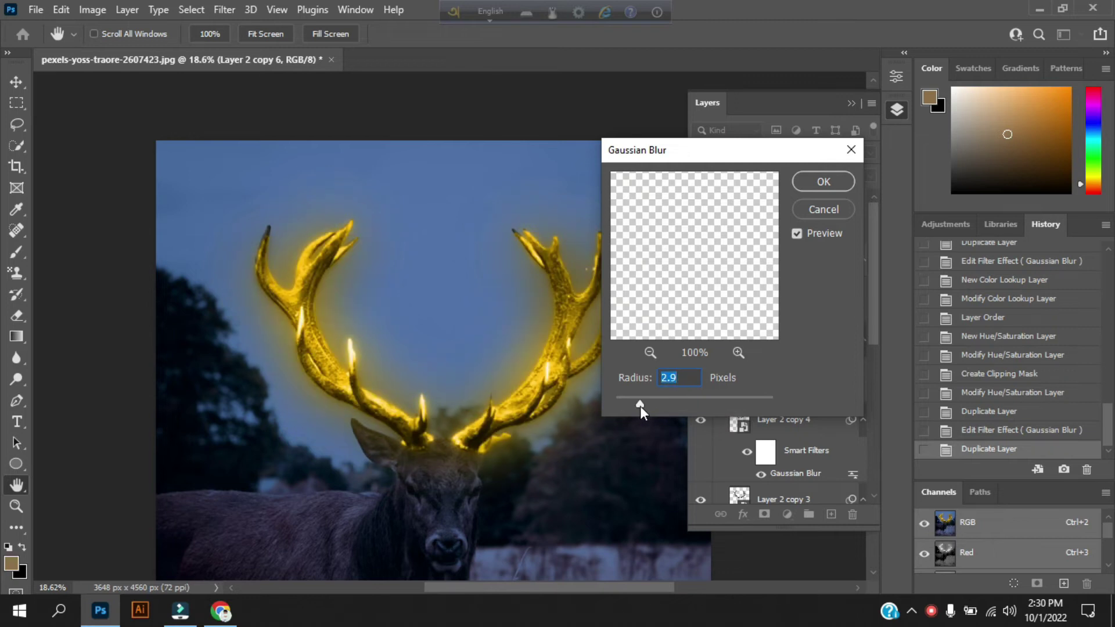
pyautogui.moveTo(639, 406)
pyautogui.mouseDown()
pyautogui.moveTo(681, 405)
pyautogui.moveTo(609, 403)
pyautogui.moveTo(663, 405)
pyautogui.mouseUp()
pyautogui.click(825, 182)
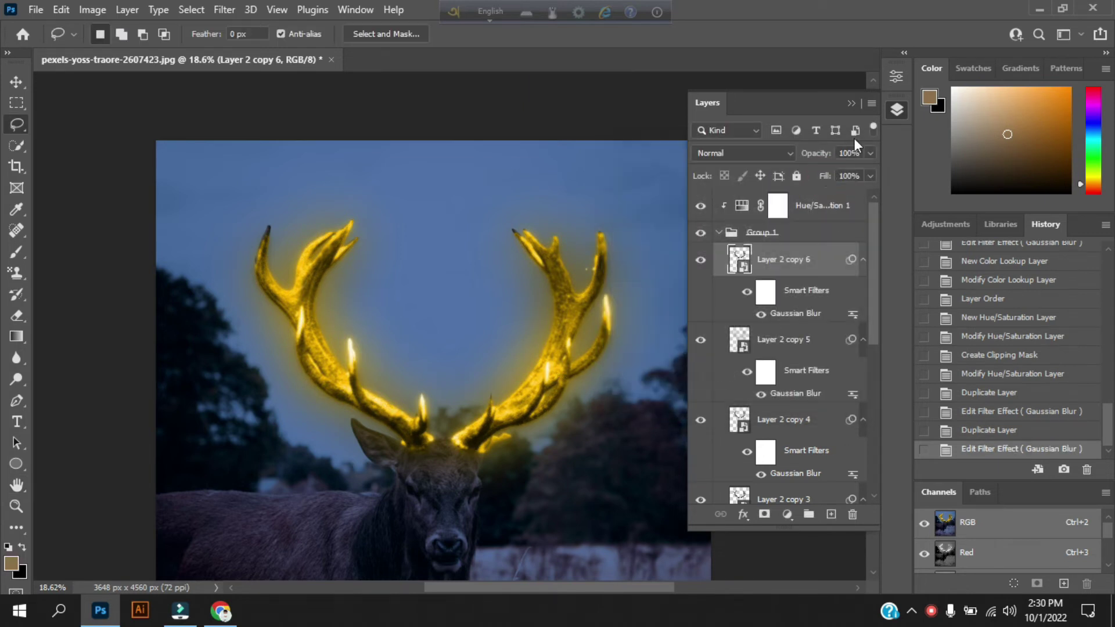
# Step: Inspect the glowing antlers on the image, then collapse Group 1
pyautogui.click(896, 113)
pyautogui.scroll(-2, 427, 343)
pyautogui.scroll(-3, 428, 342)
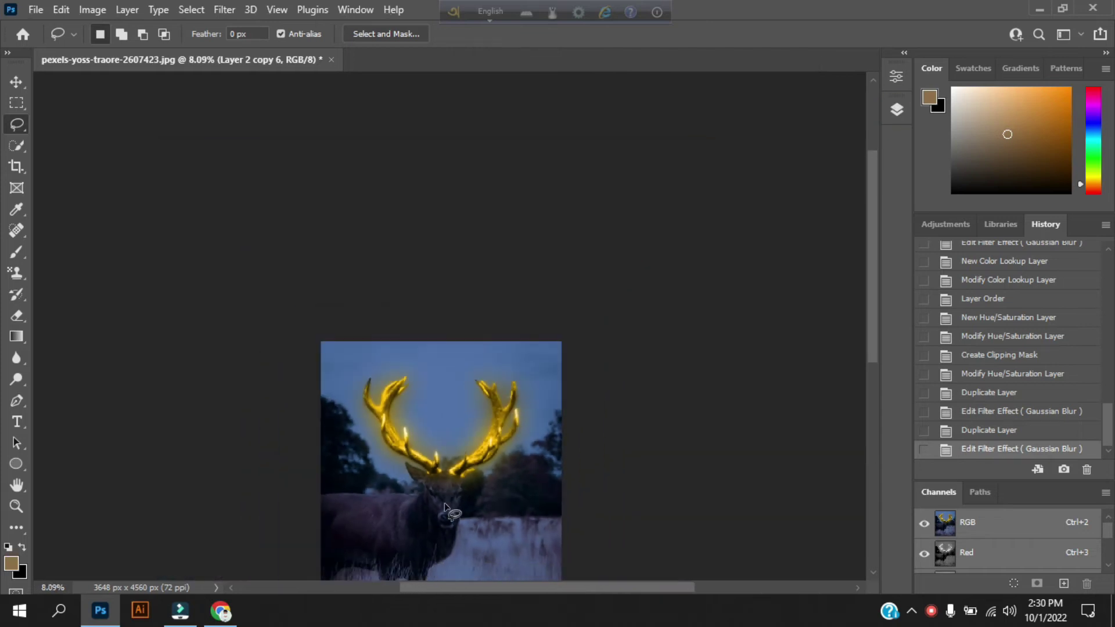
pyautogui.scroll(2, 428, 343)
pyautogui.scroll(3, 509, 279)
pyautogui.scroll(-2, 500, 312)
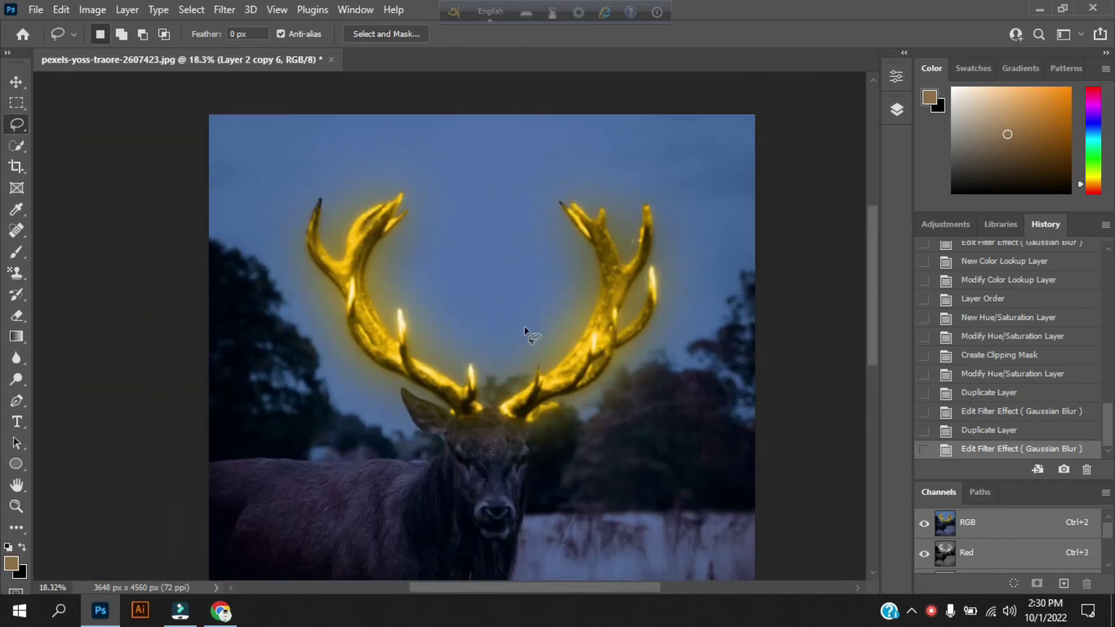
pyautogui.scroll(2, 514, 334)
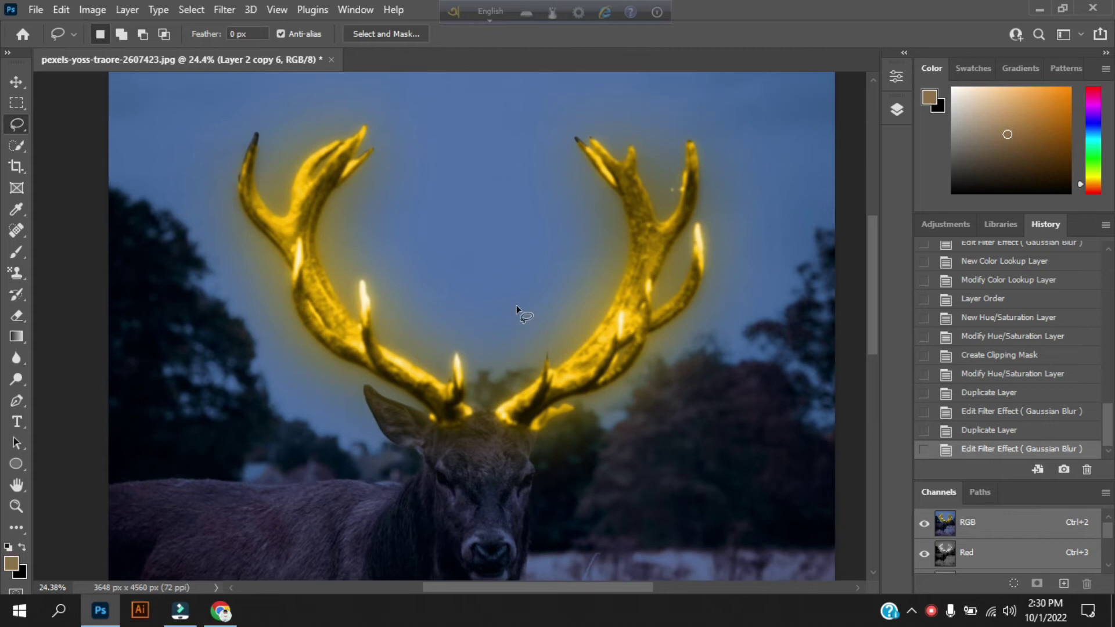
pyautogui.scroll(-1, 516, 304)
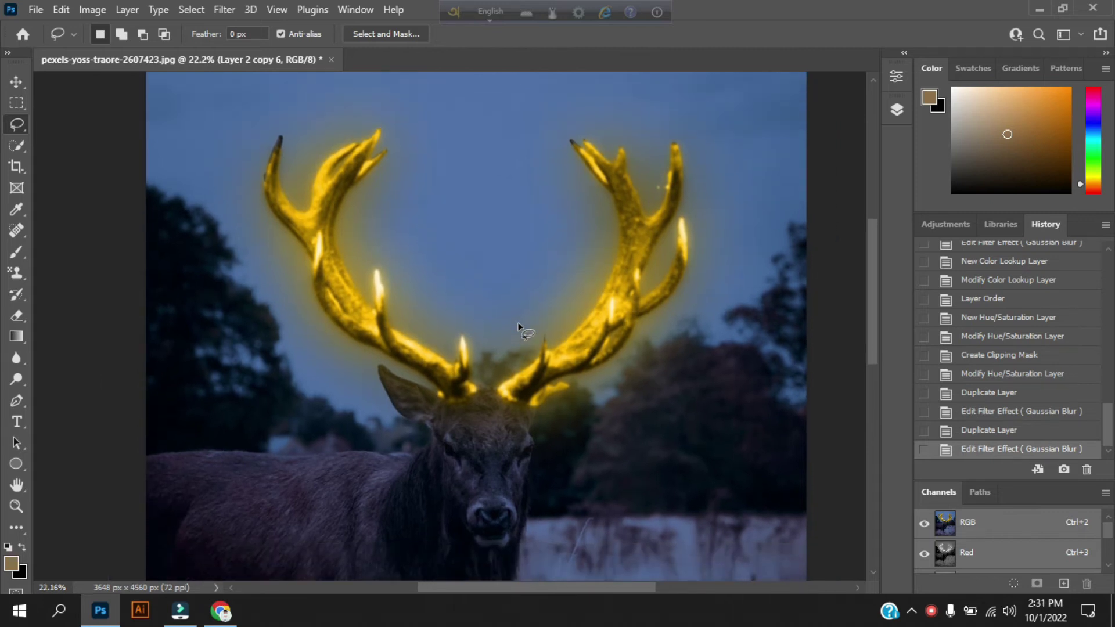
pyautogui.scroll(-1, 518, 325)
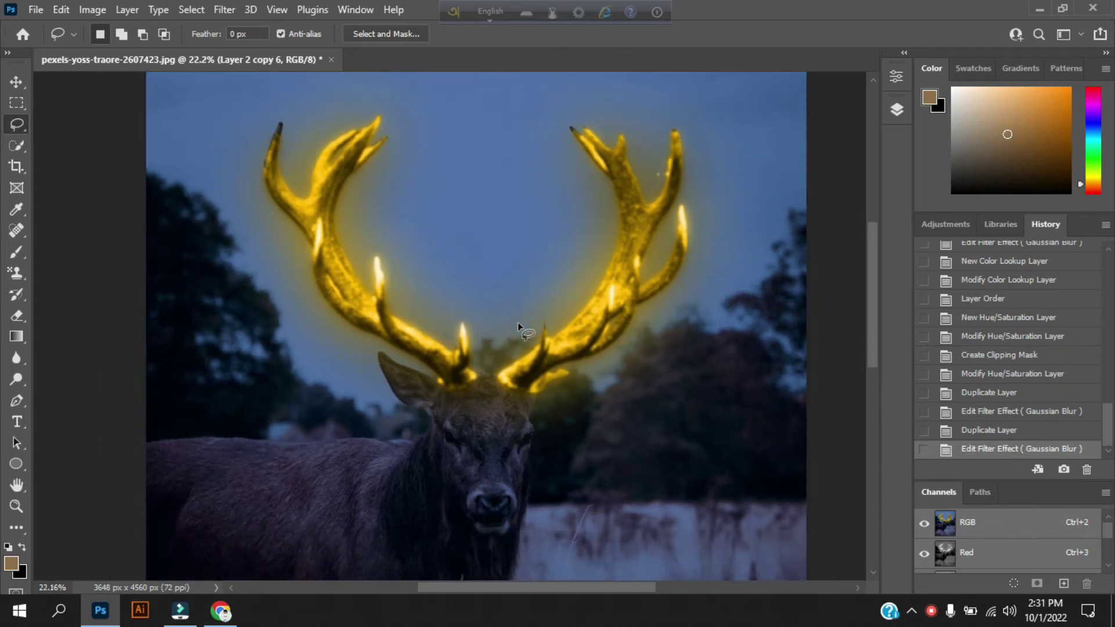
pyautogui.click(897, 110)
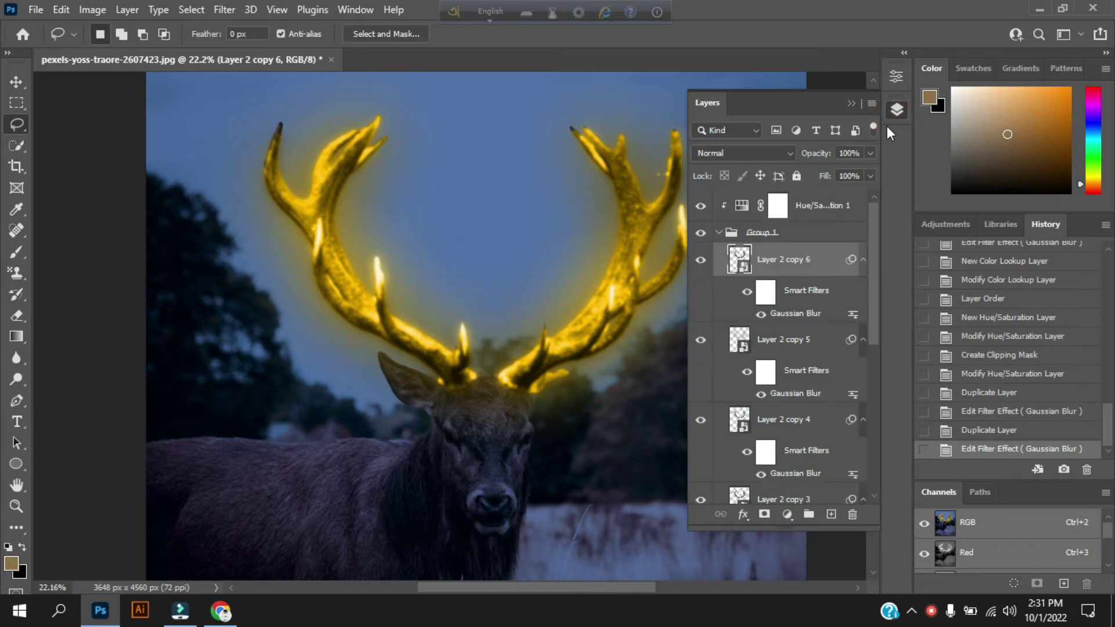
pyautogui.click(719, 232)
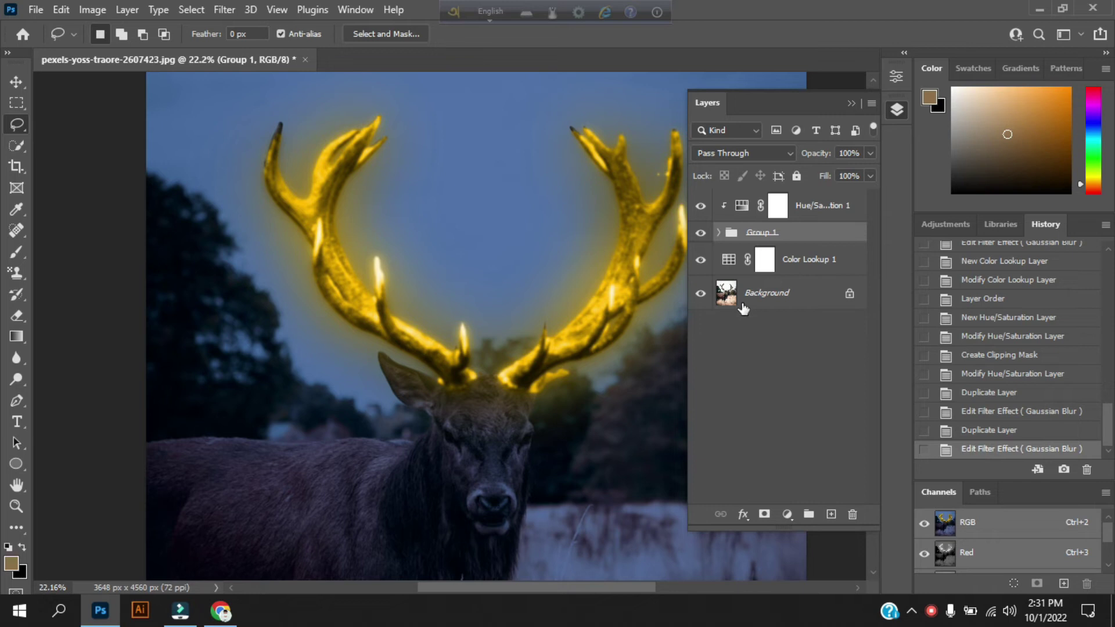
# Step: Duplicate the Background photo and add a layer mask to the copy
pyautogui.click(811, 298)
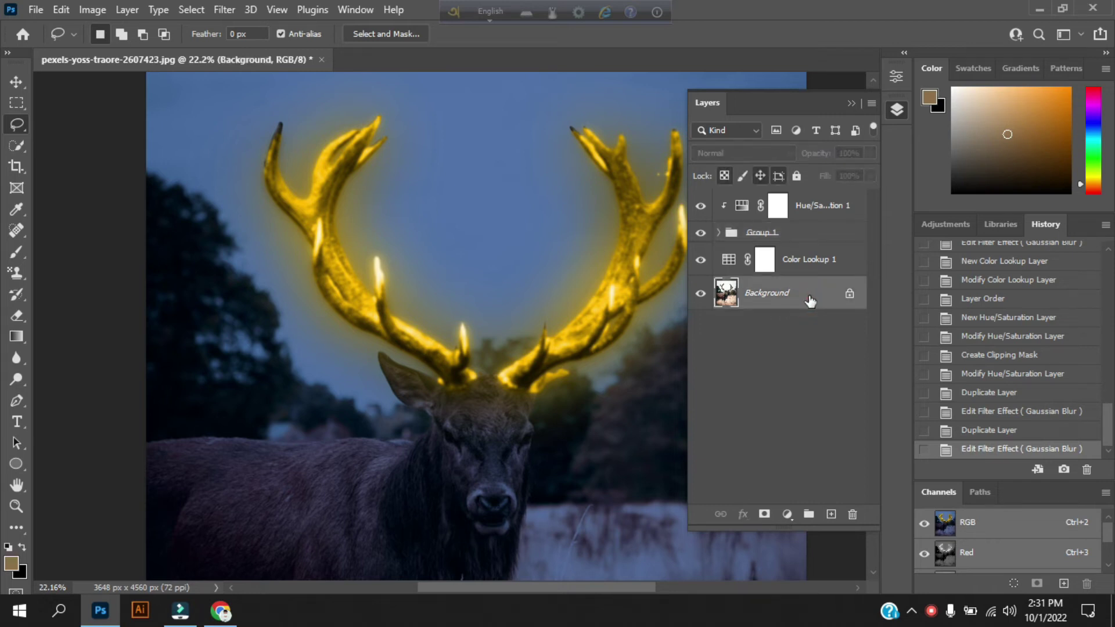
pyautogui.hotkey('ctrl', 'j')
pyautogui.click(764, 515)
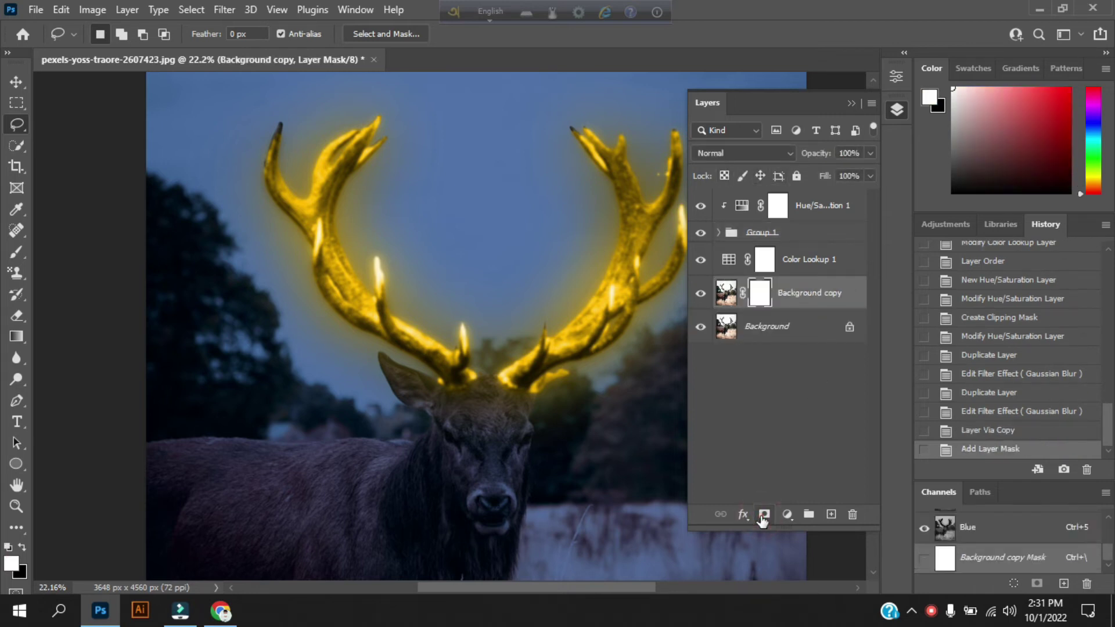
# Step: Paint on the mask with a larger brush, then outline the deer's body to select it
pyautogui.click(17, 252)
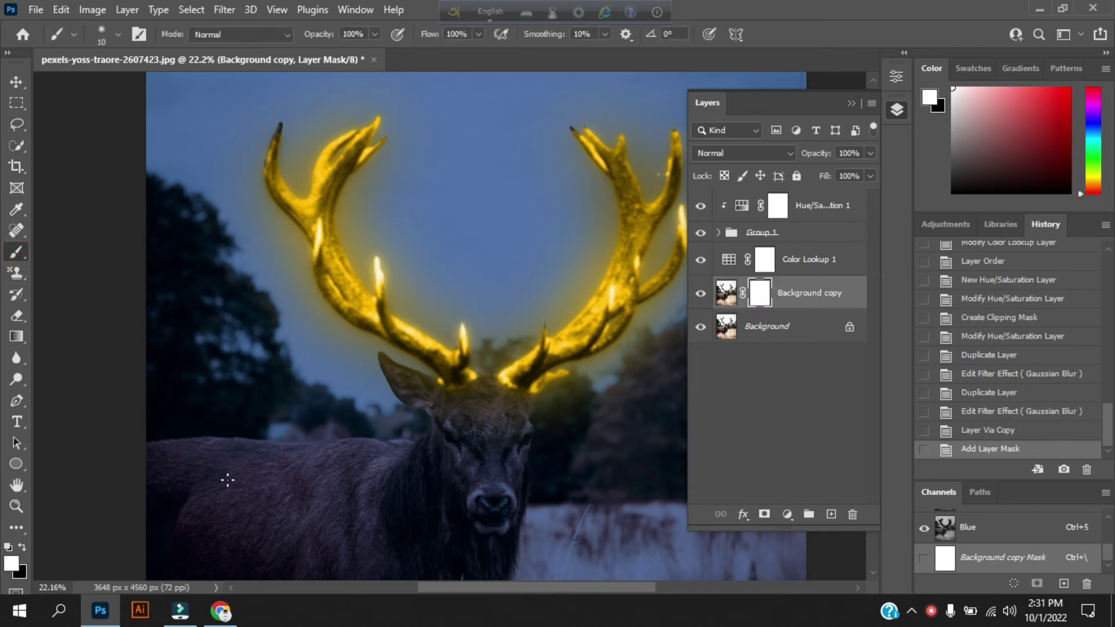
pyautogui.click(119, 33)
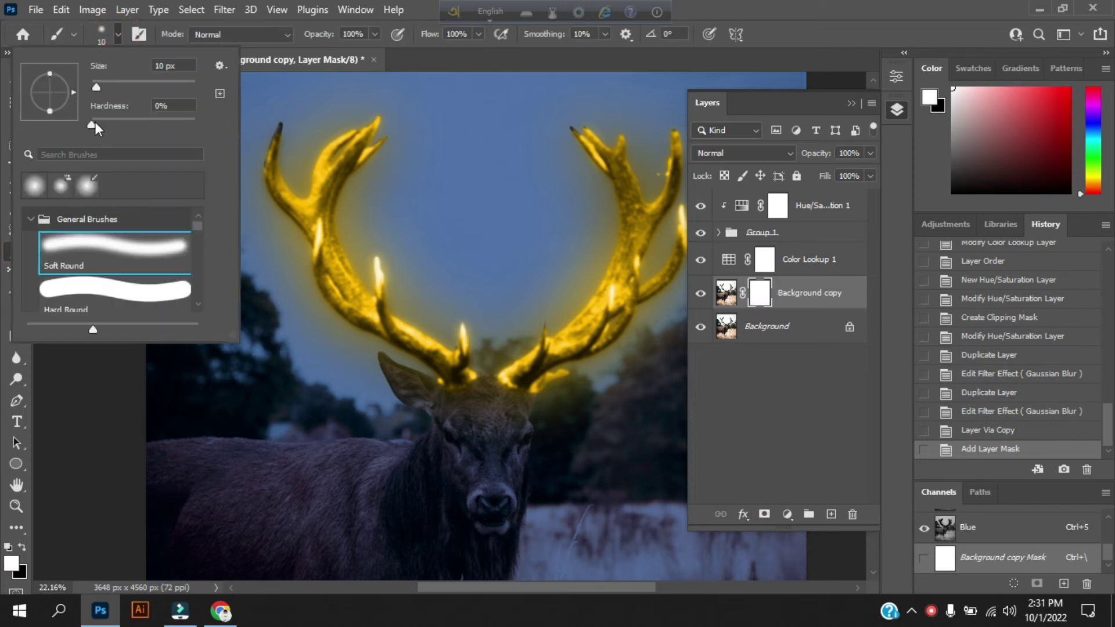
pyautogui.moveTo(97, 87); pyautogui.dragTo(119, 93)
pyautogui.press('Return')
pyautogui.click(288, 472)
pyautogui.click(332, 478)
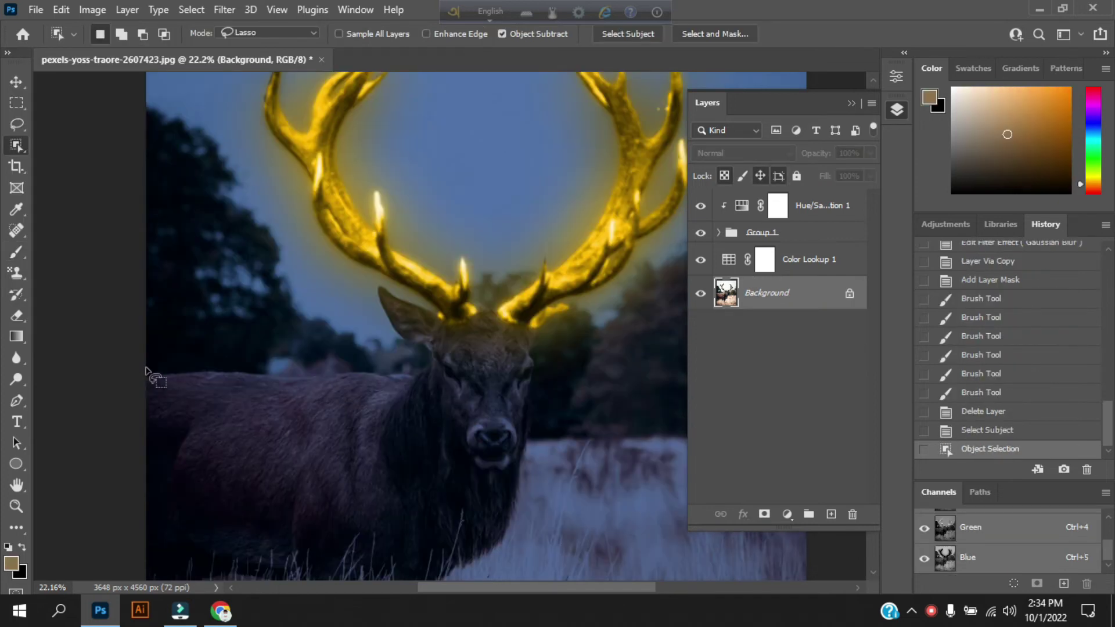
pyautogui.moveTo(147, 368)
pyautogui.mouseDown()
pyautogui.moveTo(380, 364)
pyautogui.moveTo(368, 286)
pyautogui.moveTo(560, 348)
pyautogui.moveTo(567, 462)
pyautogui.moveTo(465, 588)
pyautogui.moveTo(174, 583)
pyautogui.moveTo(126, 550)
pyautogui.moveTo(137, 361)
pyautogui.mouseUp()
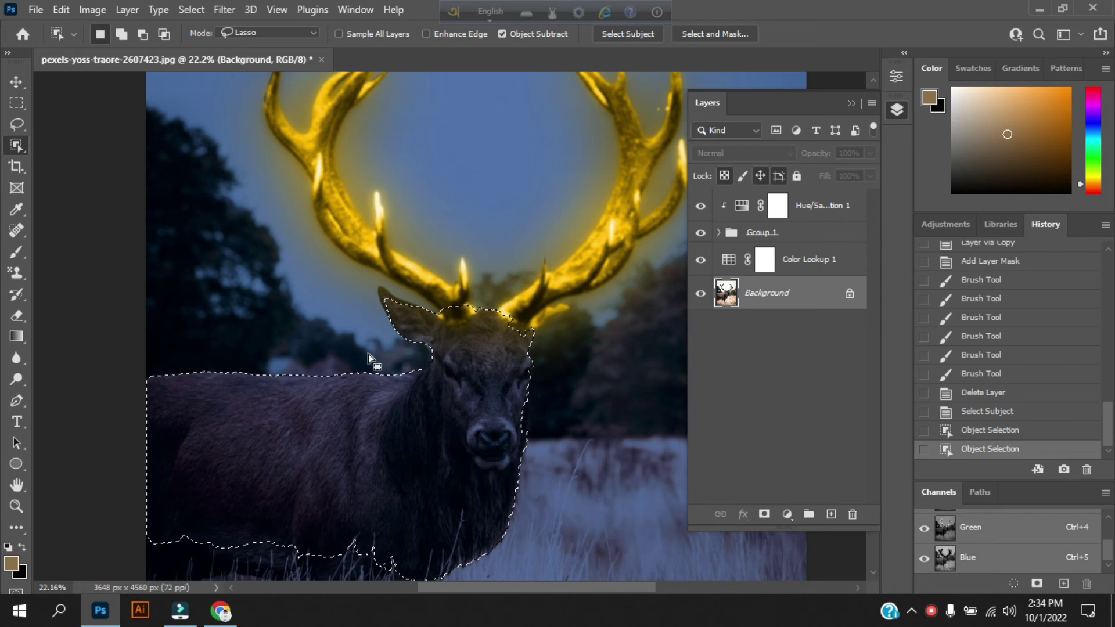
# Step: With the Quick Selection Tool, add the deer's ear tip and remove the antler base
pyautogui.scroll(2, 396, 316)
pyautogui.scroll(2, 396, 316)
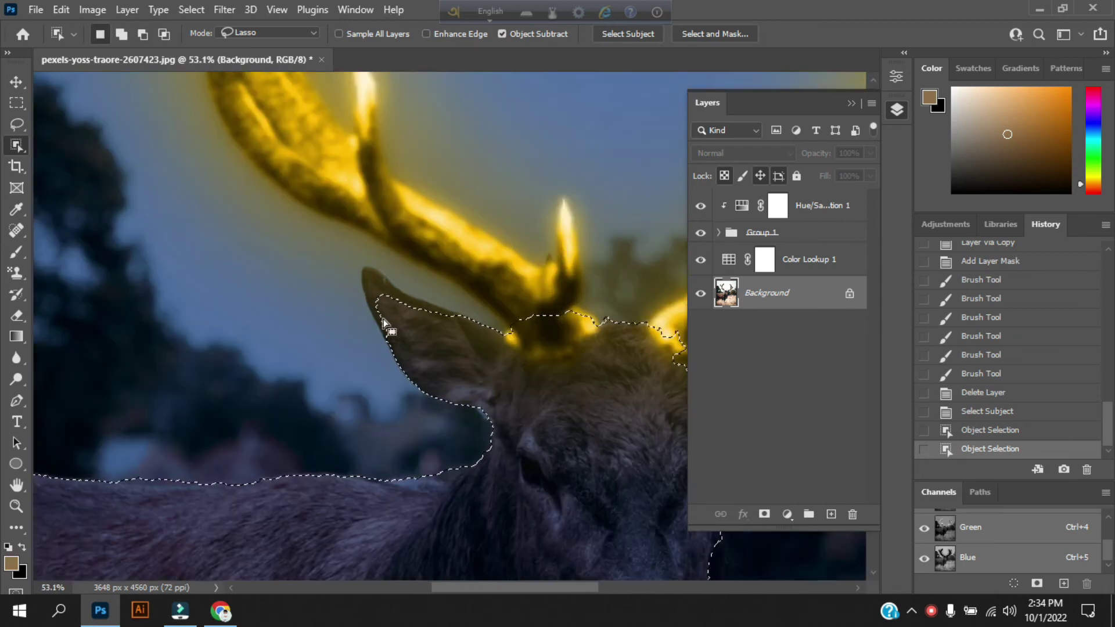
pyautogui.rightClick(16, 146)
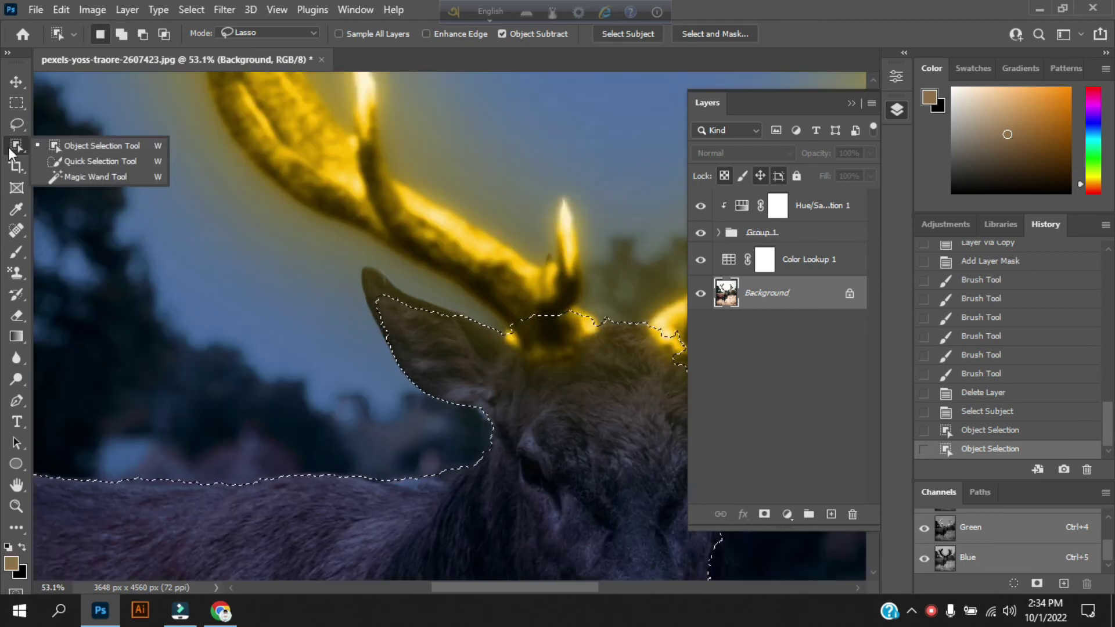
pyautogui.click(84, 161)
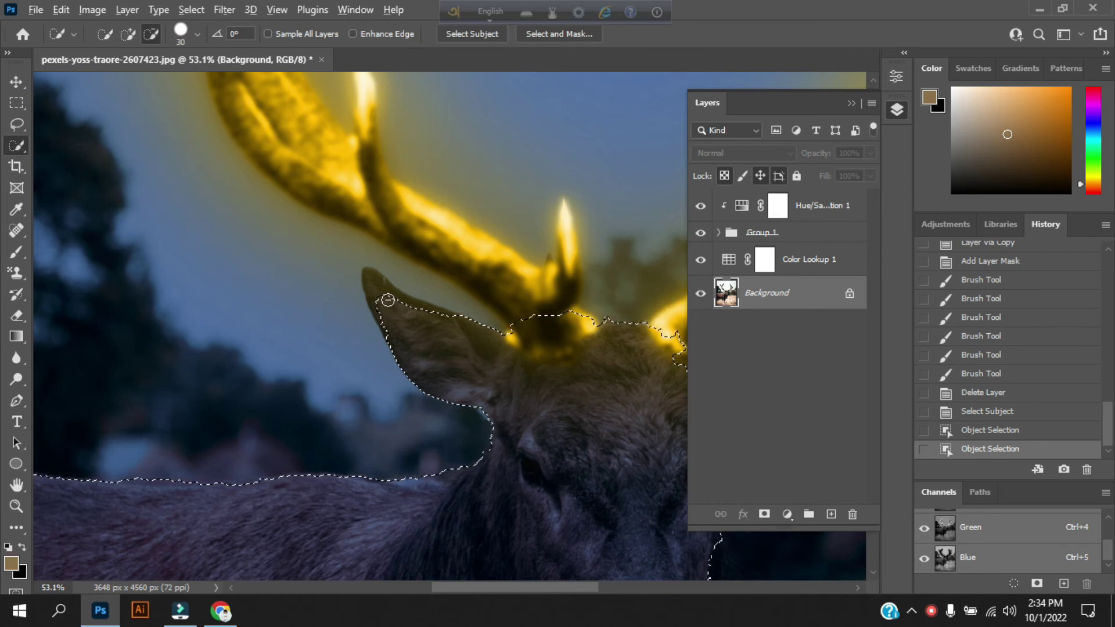
pyautogui.moveTo(381, 298); pyautogui.dragTo(455, 354)
pyautogui.moveTo(535, 323)
pyautogui.mouseDown()
pyautogui.moveTo(538, 313)
pyautogui.moveTo(587, 319)
pyautogui.mouseUp()
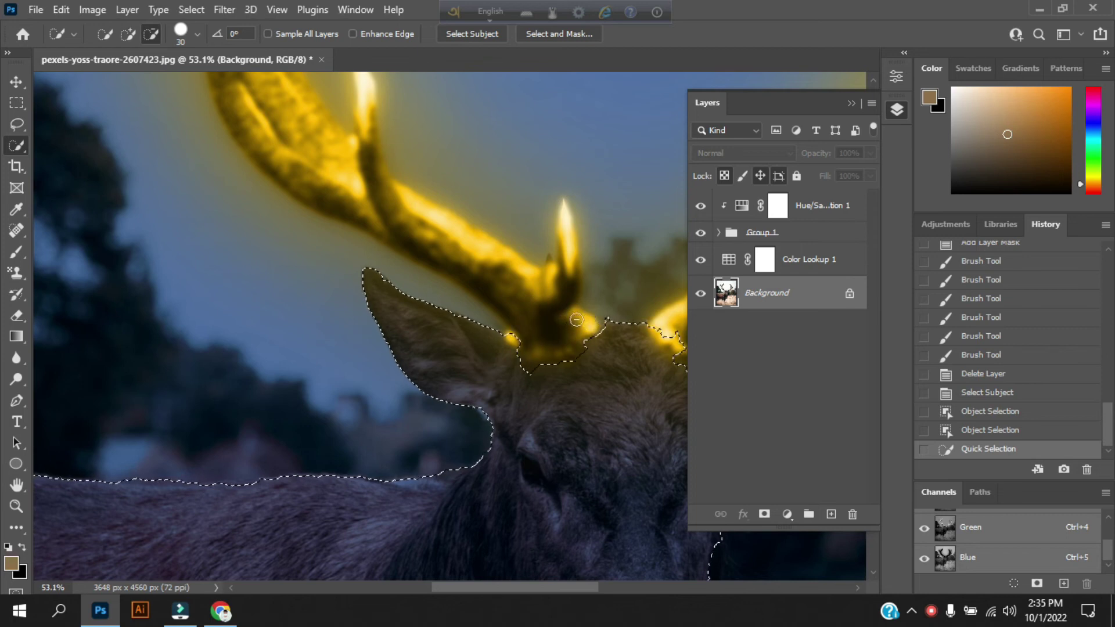
pyautogui.keyDown('alt'); pyautogui.click(522, 342); pyautogui.keyUp('alt')
# Step: Extend the deer selection along the cheek, face, neck edge and around the eye
pyautogui.scroll(-5, 622, 442)
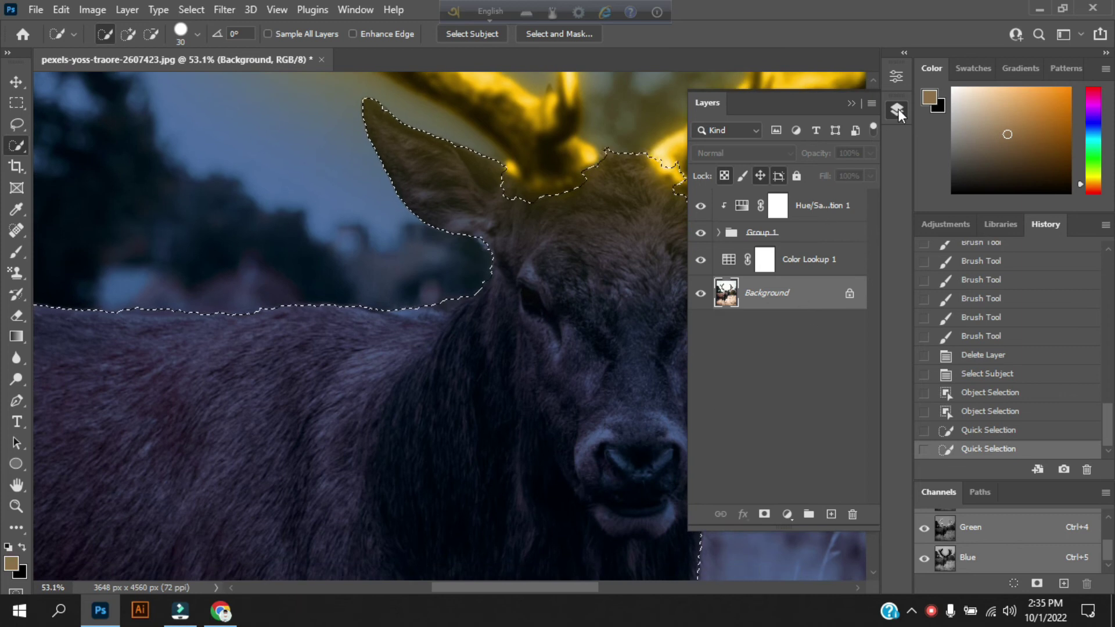
pyautogui.click(898, 109)
pyautogui.scroll(1, 746, 325)
pyautogui.scroll(1, 772, 290)
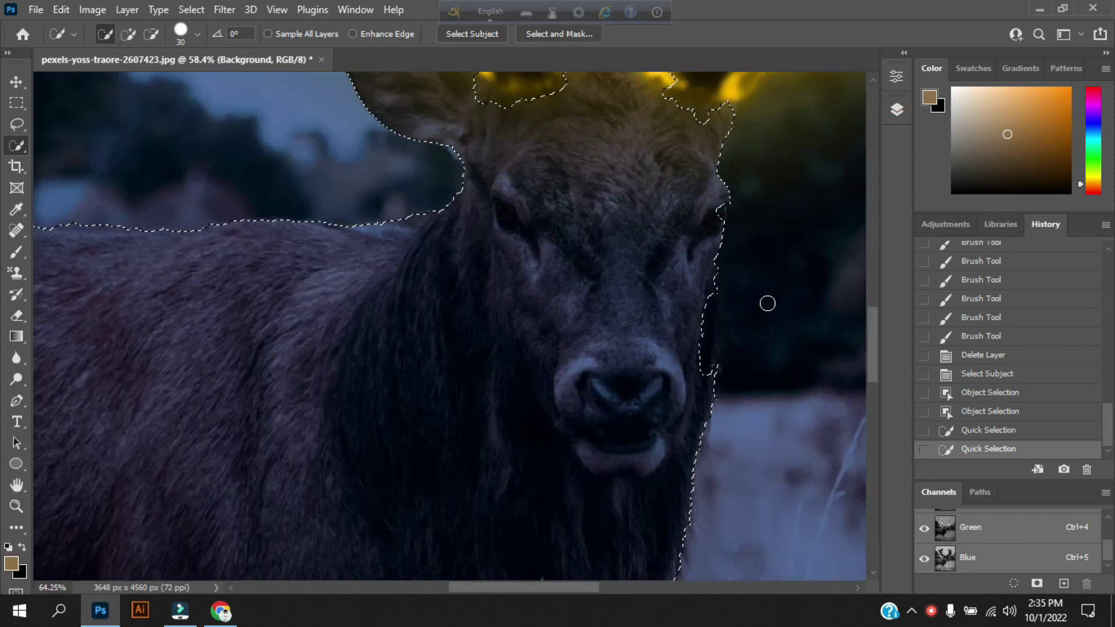
pyautogui.scroll(3, 709, 304)
pyautogui.click(649, 299)
pyautogui.moveTo(650, 299)
pyautogui.mouseDown()
pyautogui.moveTo(642, 420)
pyautogui.moveTo(633, 176)
pyautogui.mouseUp()
pyautogui.click(673, 126)
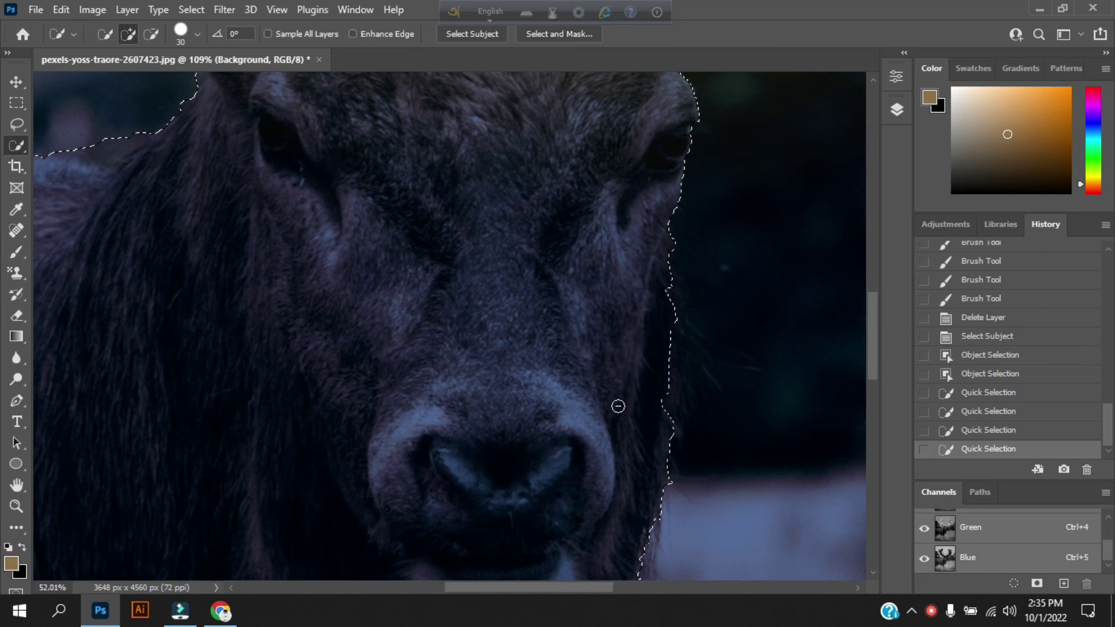
# Step: Trim the selection edge off the left and right antler bases
pyautogui.scroll(-5, 617, 406)
pyautogui.scroll(4, 468, 194)
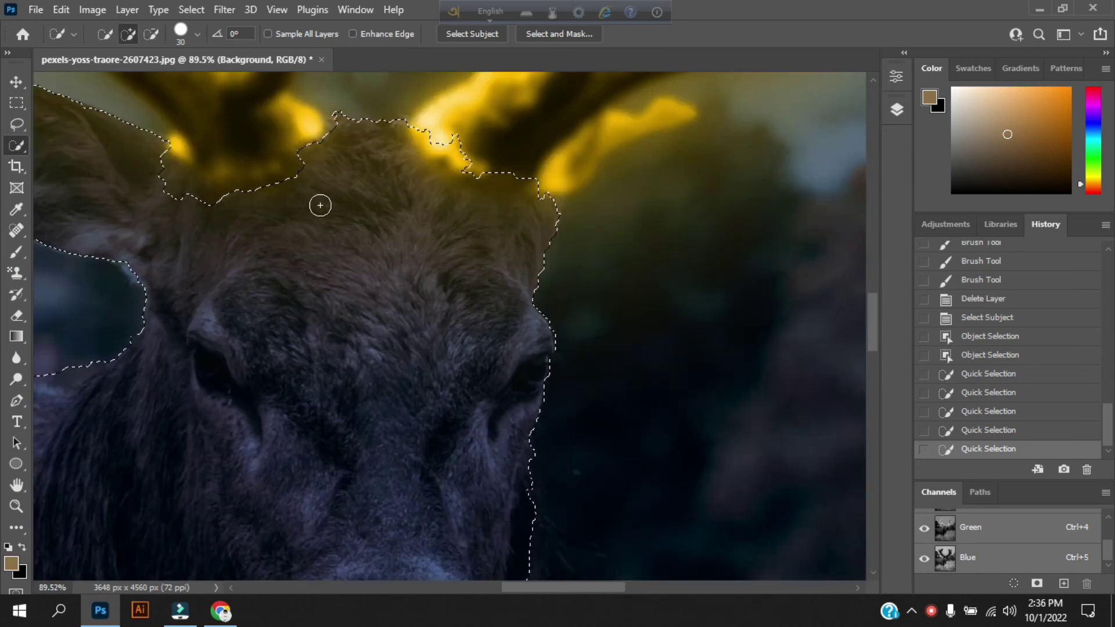
pyautogui.keyDown('alt'); pyautogui.click(167, 188); pyautogui.keyUp('alt')
pyautogui.moveTo(167, 188); pyautogui.dragTo(196, 194)
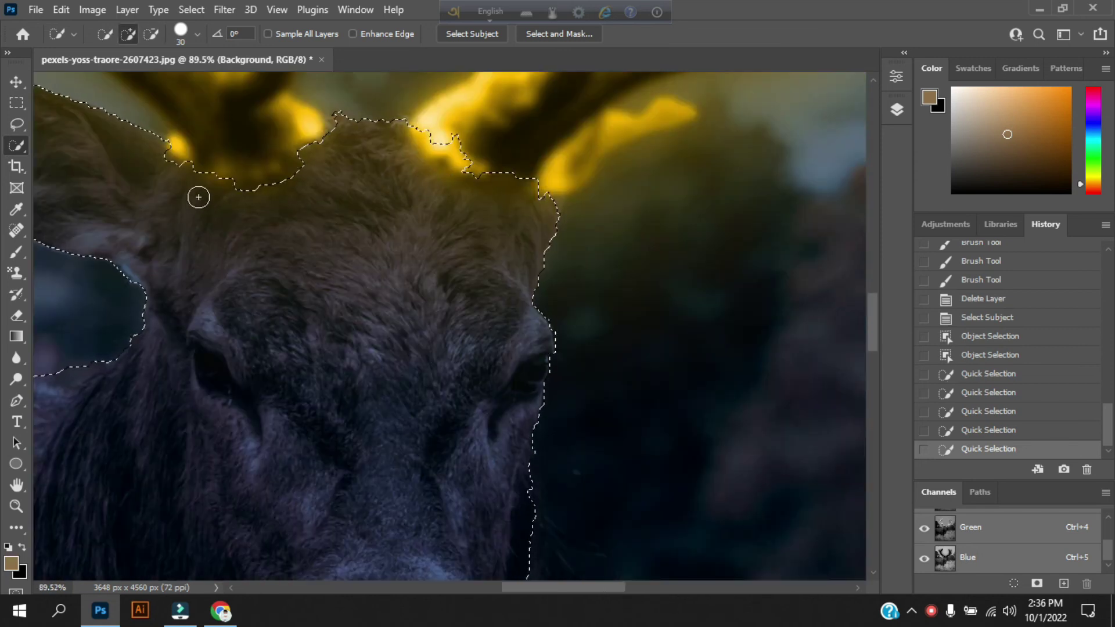
pyautogui.moveTo(436, 137)
pyautogui.mouseDown()
pyautogui.moveTo(469, 133)
pyautogui.moveTo(443, 144)
pyautogui.moveTo(423, 127)
pyautogui.mouseUp()
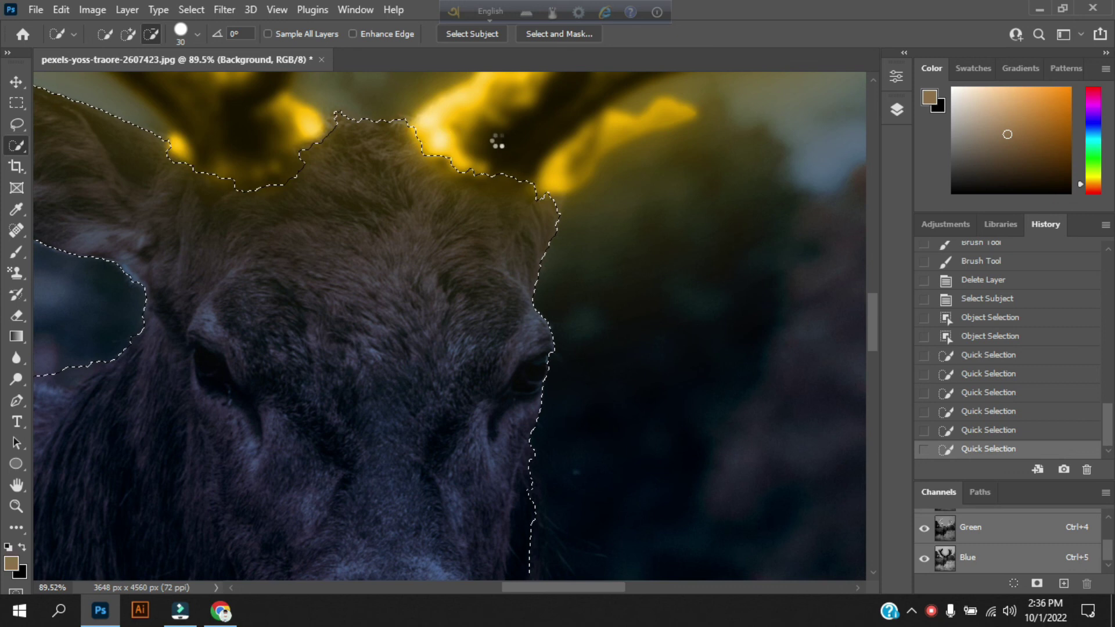
pyautogui.scroll(-6, 353, 343)
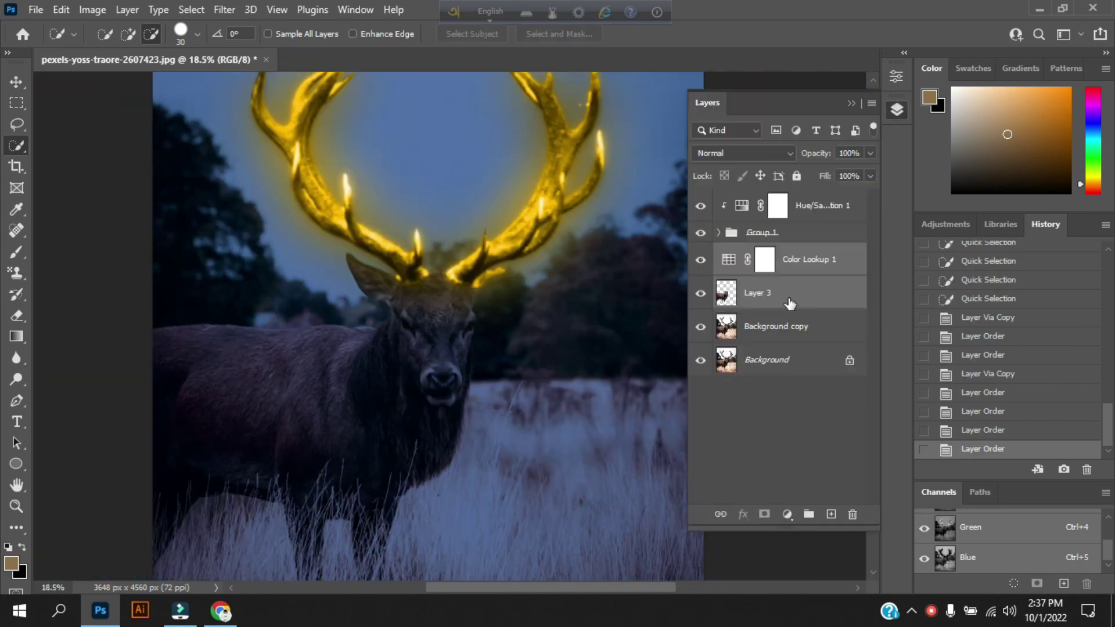
# Step: Undo the accidental merge and move Color Lookup 1 below Layer 3
pyautogui.hotkey('ctrl', 'e')
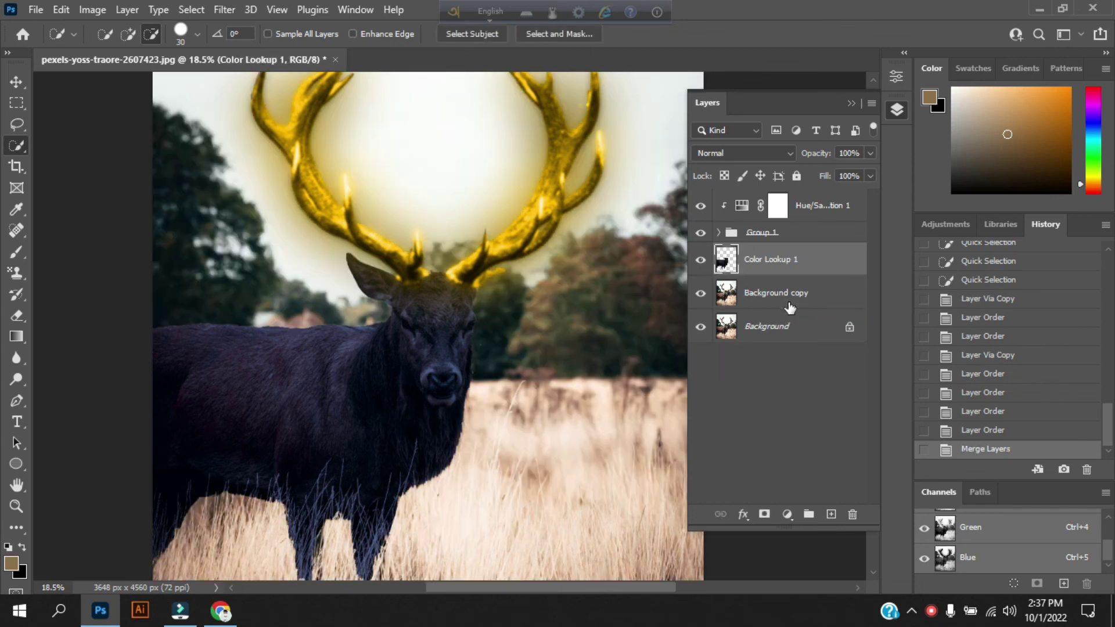
pyautogui.hotkey('ctrl', 'z')
pyautogui.moveTo(802, 265)
pyautogui.mouseDown()
pyautogui.moveTo(798, 301)
pyautogui.moveTo(802, 273)
pyautogui.moveTo(820, 314)
pyautogui.moveTo(810, 331)
pyautogui.mouseUp()
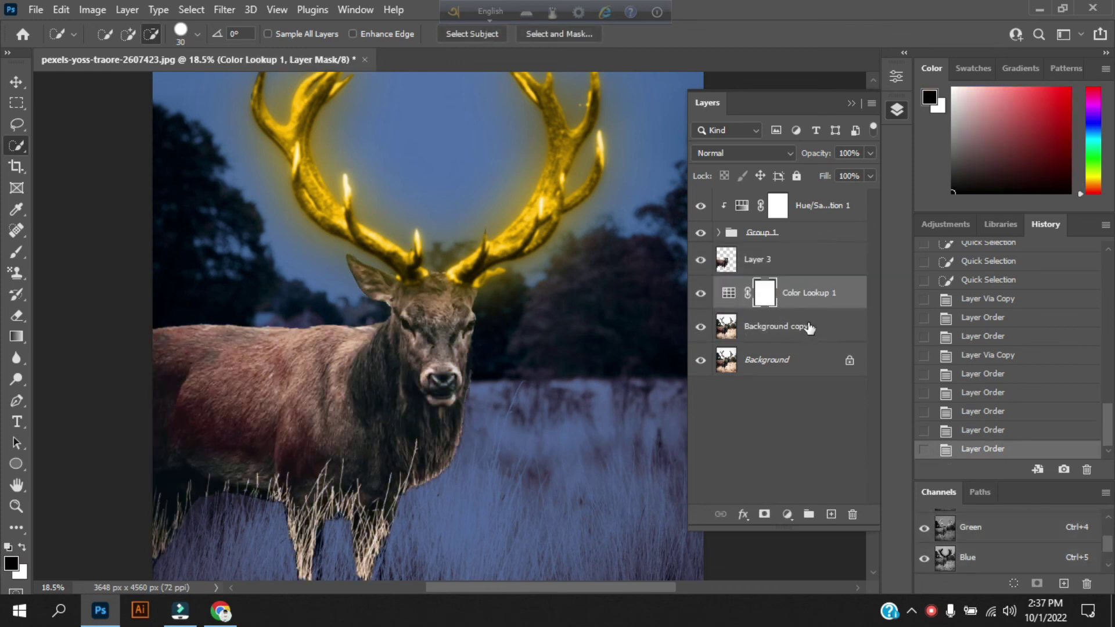
# Step: Make Layer 3 active and lower its fill to about 13% so blue shows through
pyautogui.click(810, 328)
pyautogui.keyDown('shift'); pyautogui.click(811, 302); pyautogui.keyUp('shift')
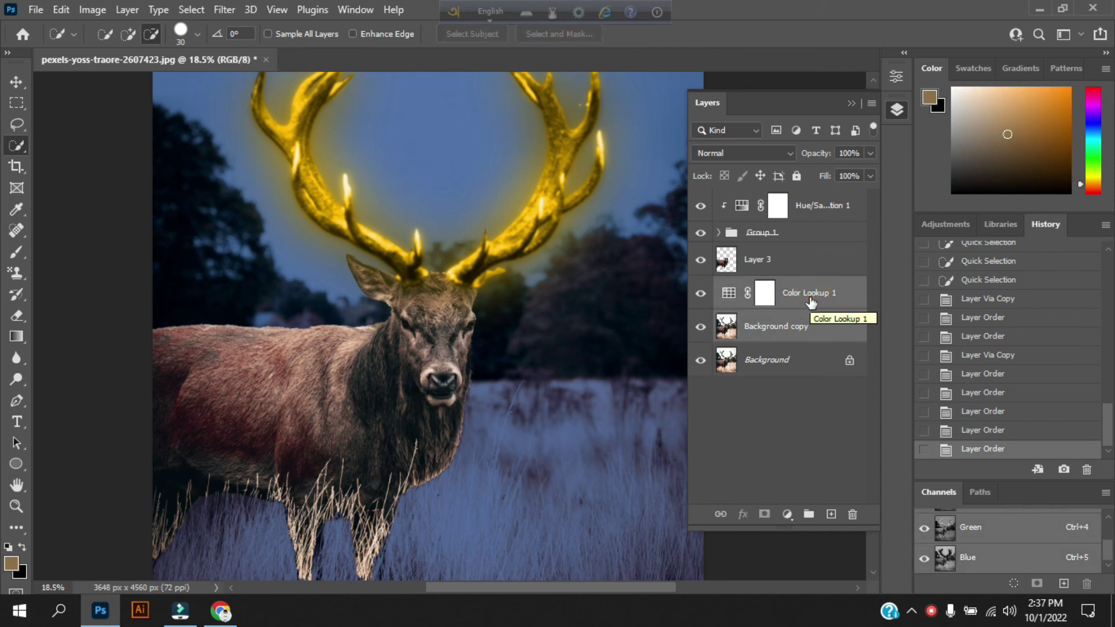
pyautogui.click(806, 265)
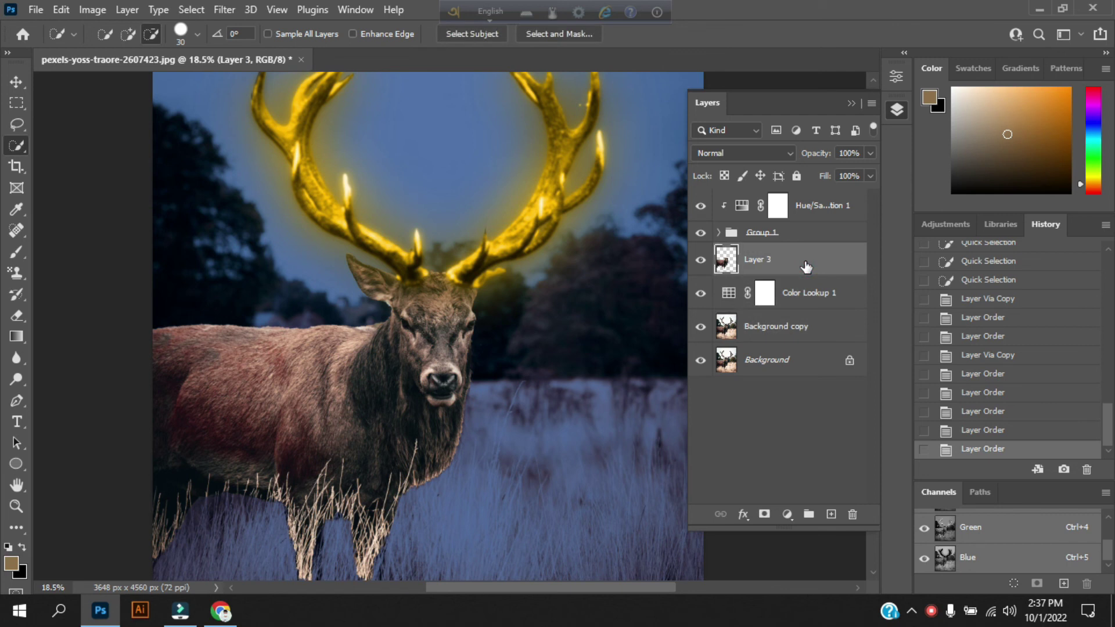
pyautogui.moveTo(869, 176)
pyautogui.mouseDown()
pyautogui.moveTo(843, 210)
pyautogui.moveTo(814, 204)
pyautogui.mouseUp()
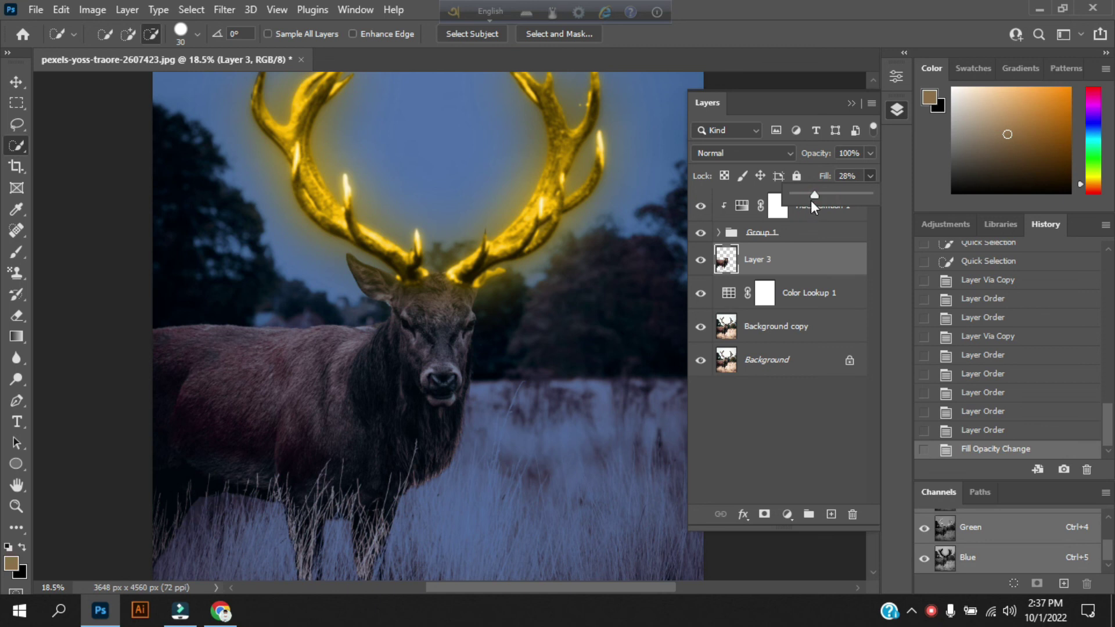
pyautogui.moveTo(785, 201)
pyautogui.mouseDown()
pyautogui.moveTo(812, 196)
pyautogui.moveTo(803, 197)
pyautogui.mouseUp()
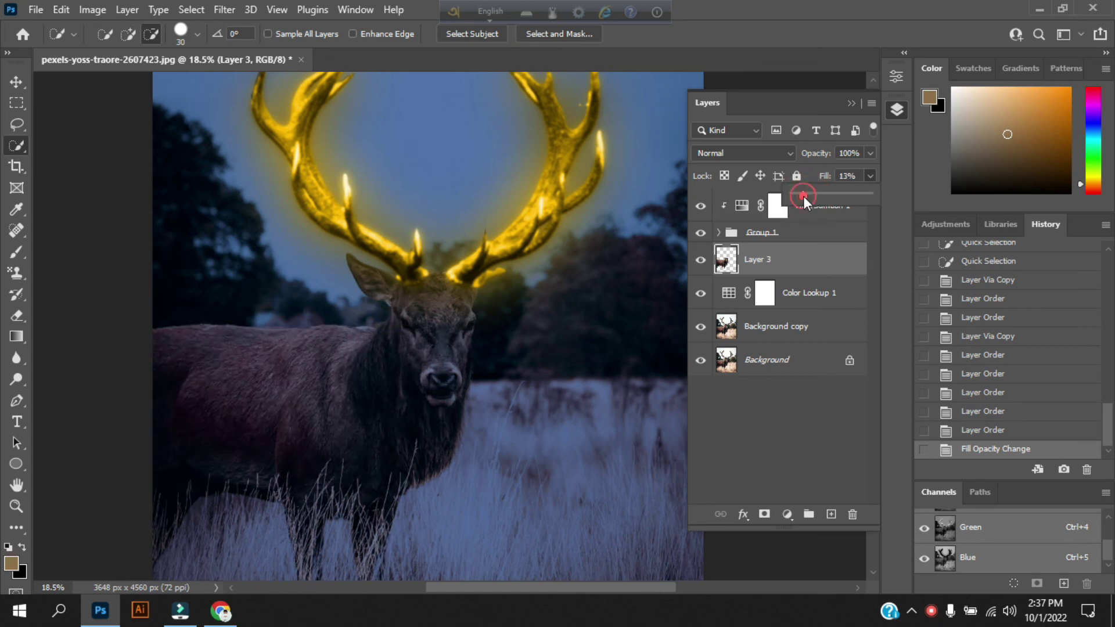
# Step: Group Background copy, Color Lookup 1, Layer 3, Group 1 and Hue/Saturation 1 into Group 2
pyautogui.click(812, 329)
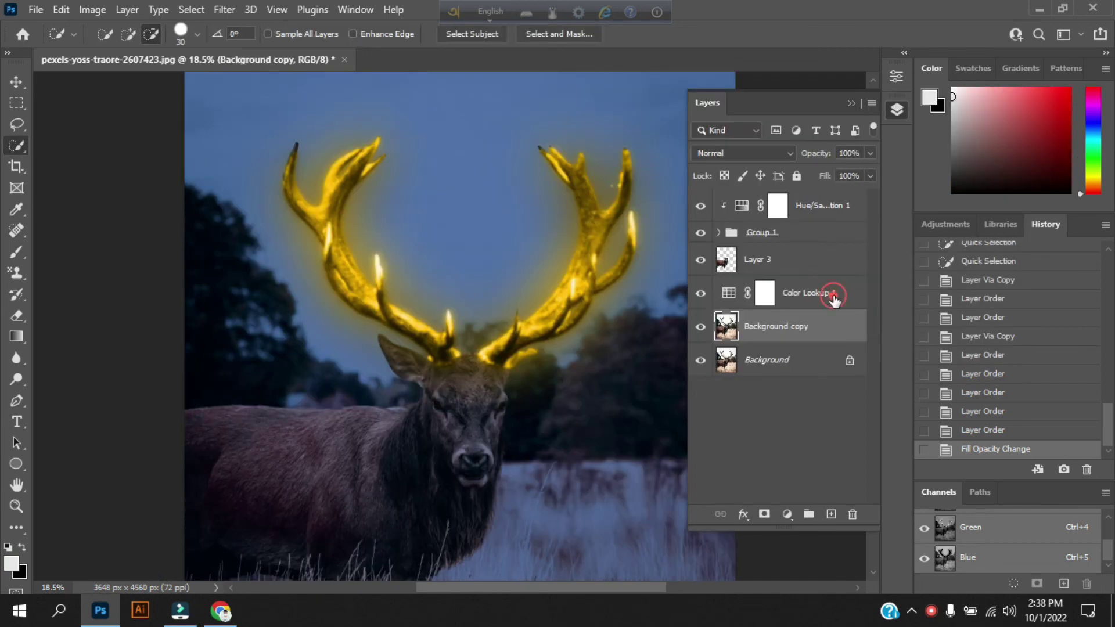
pyautogui.keyDown('ctrl'); pyautogui.click(830, 293); pyautogui.keyUp('ctrl')
pyautogui.keyDown('ctrl'); pyautogui.click(821, 258); pyautogui.keyUp('ctrl')
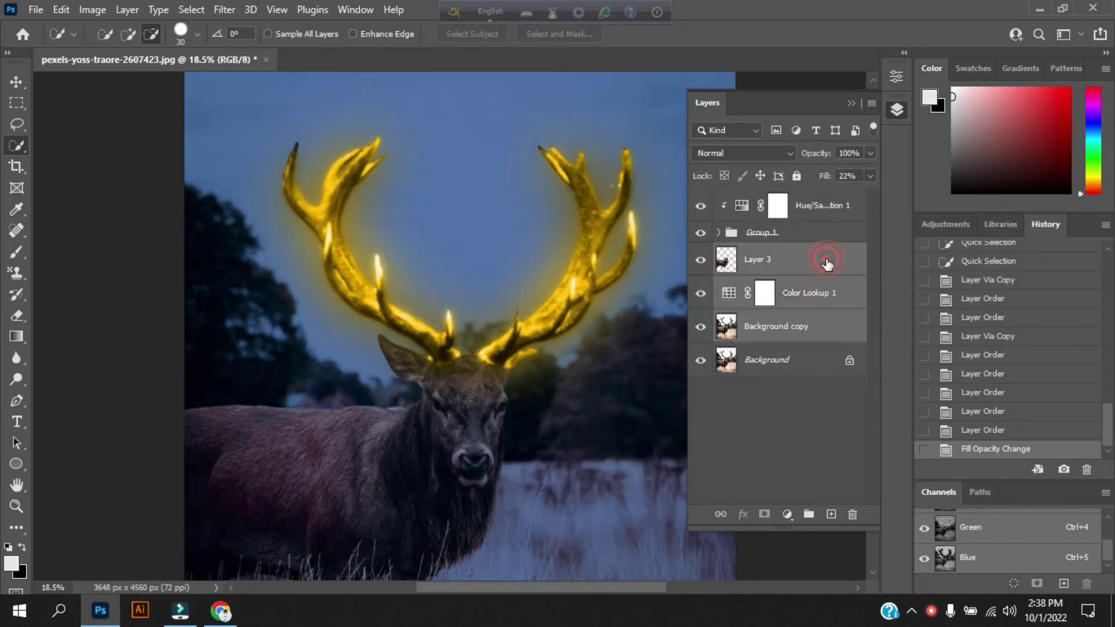
pyautogui.keyDown('ctrl'); pyautogui.click(826, 234); pyautogui.keyUp('ctrl')
pyautogui.keyDown('ctrl'); pyautogui.click(826, 205); pyautogui.keyUp('ctrl')
pyautogui.hotkey('ctrl', 'g')
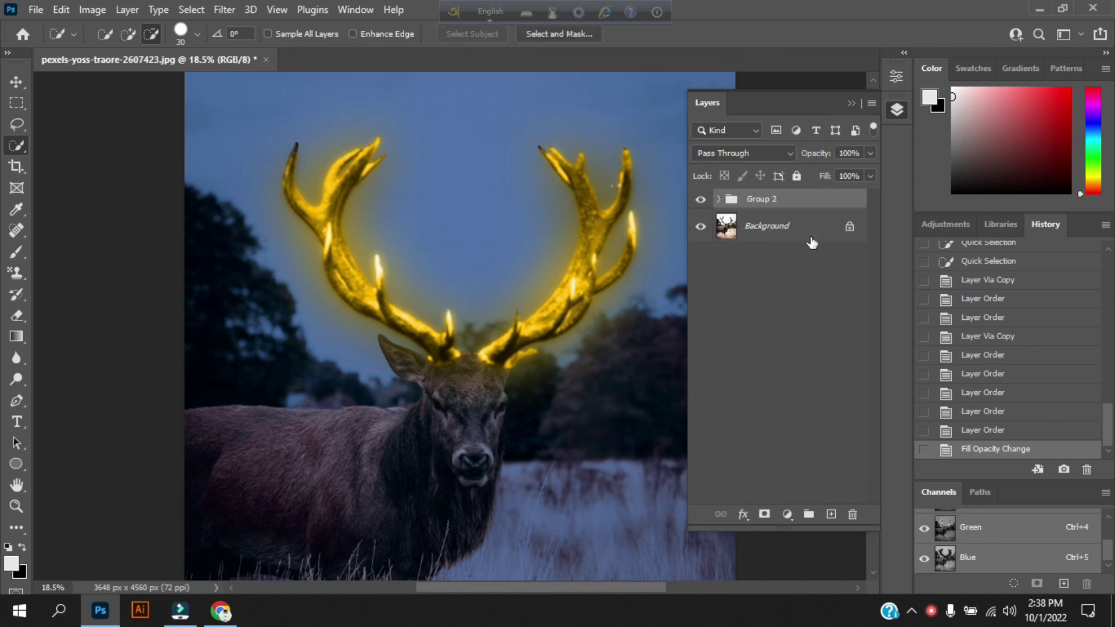
# Step: Toggle Group 2's visibility to compare with the original, leaving it visible
pyautogui.click(701, 199)
pyautogui.click(702, 201)
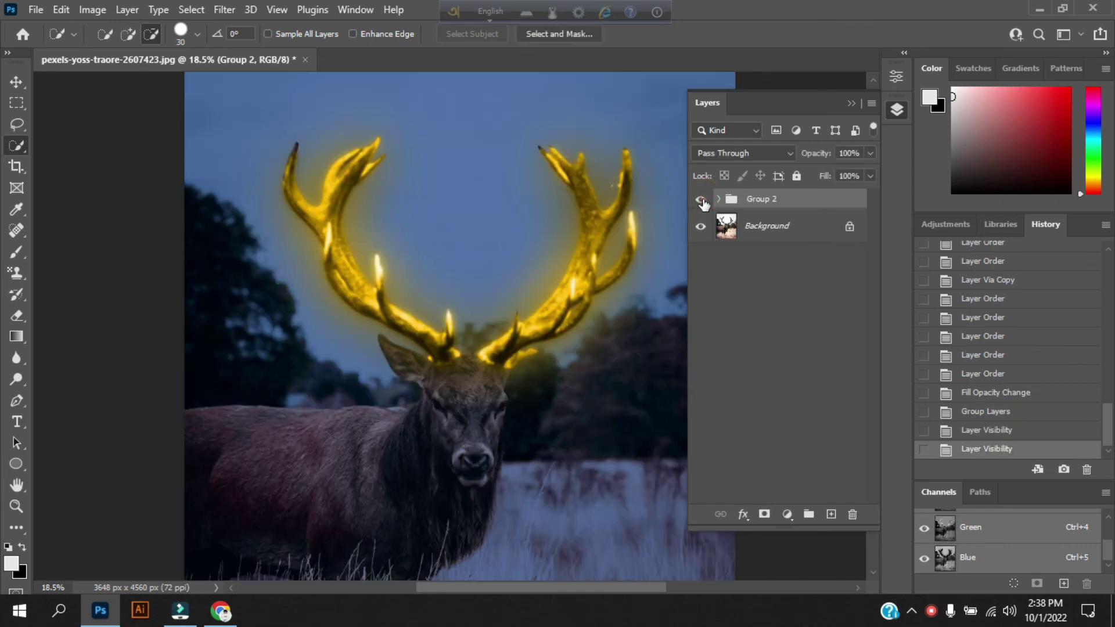
pyautogui.click(702, 200)
pyautogui.click(702, 200)
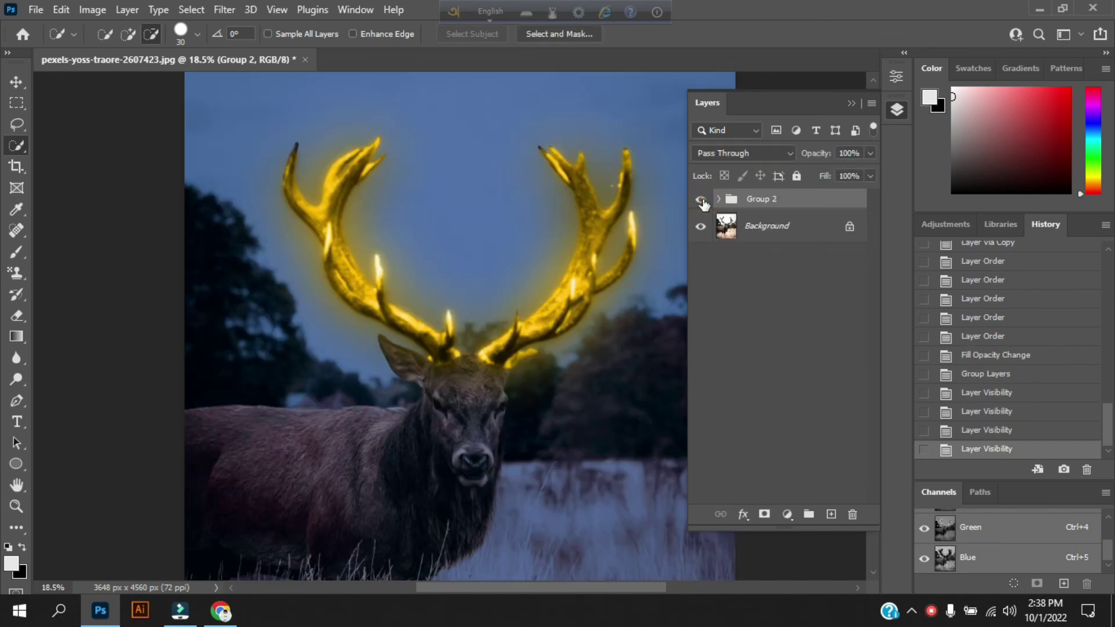